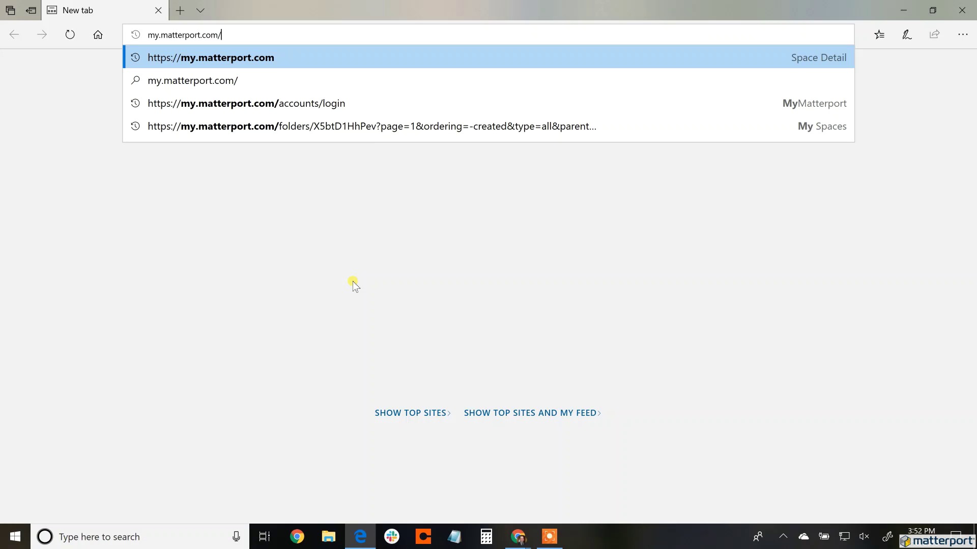
pyautogui.hotkey('ctrl', 'a')
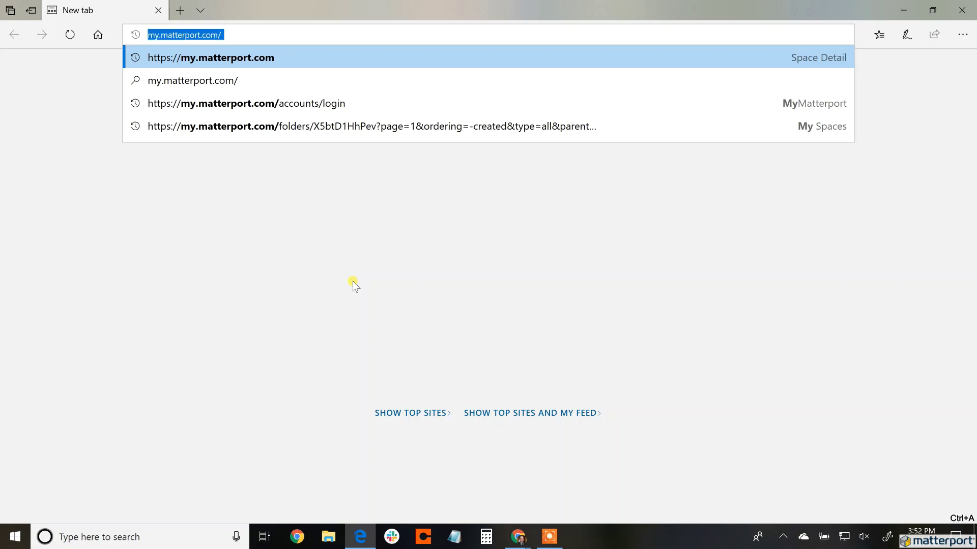
pyautogui.write('https://my.matterport.com/models/1t5NJQ6jAUw?section=media&mediasection=showcase')
pyautogui.press('Return')
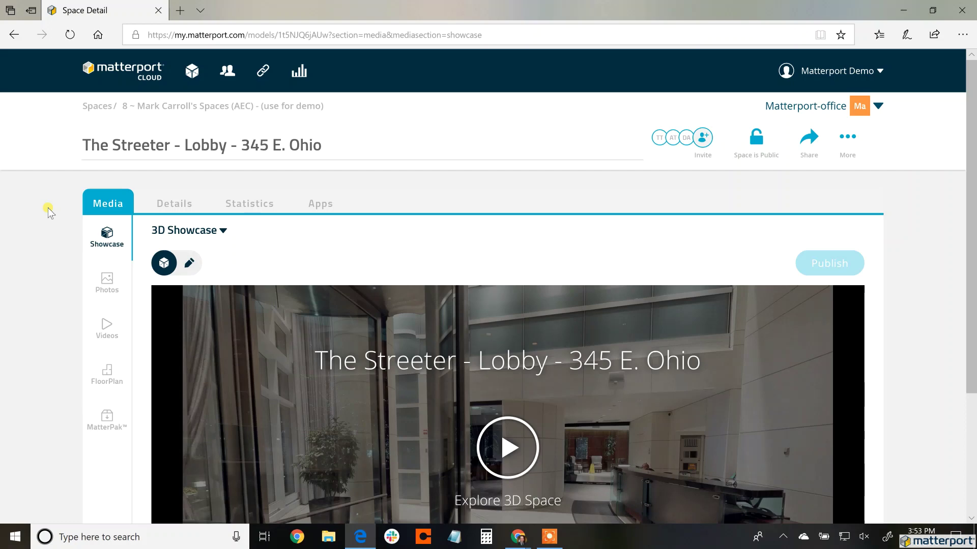
# Start the 3D showcase and walk through the lobby past the reception desk to the wood-panelled wall.
pyautogui.scroll(-2, 48, 208)
pyautogui.scroll(-1, 48, 207)
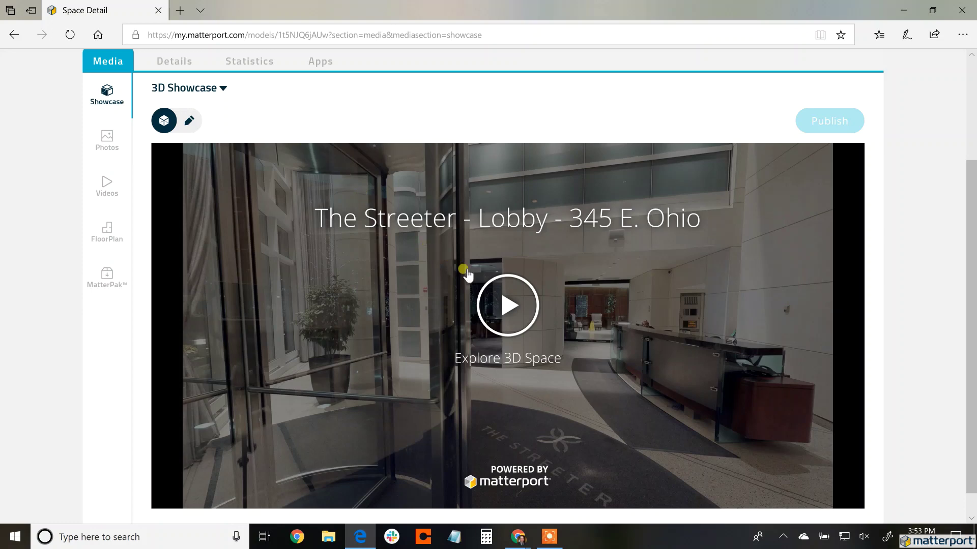
pyautogui.click(511, 307)
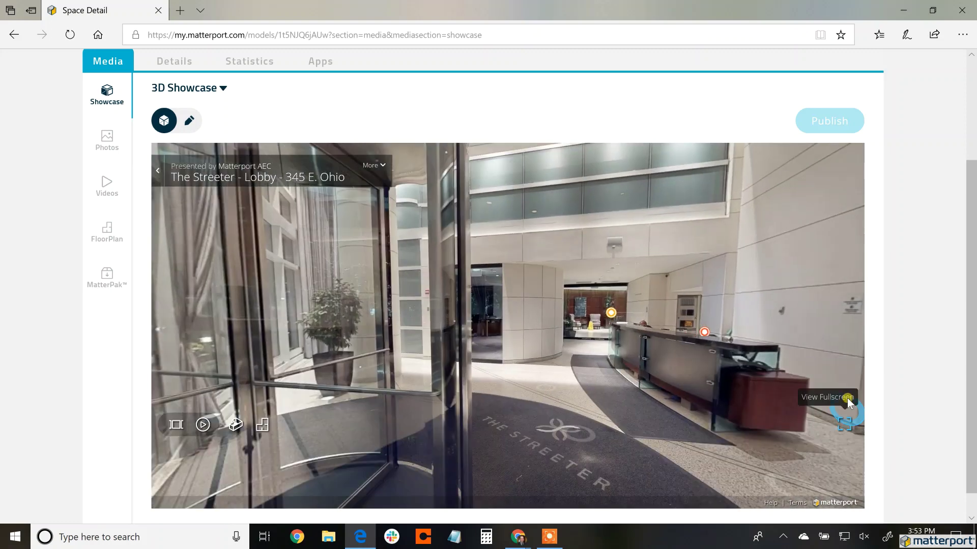
pyautogui.moveTo(751, 354); pyautogui.dragTo(427, 338)
pyautogui.click(427, 338)
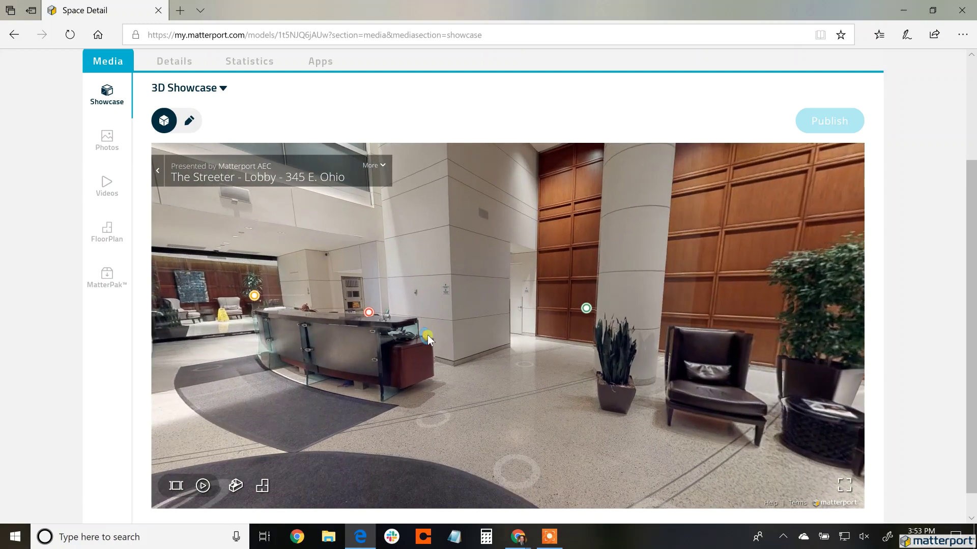
pyautogui.click(427, 338)
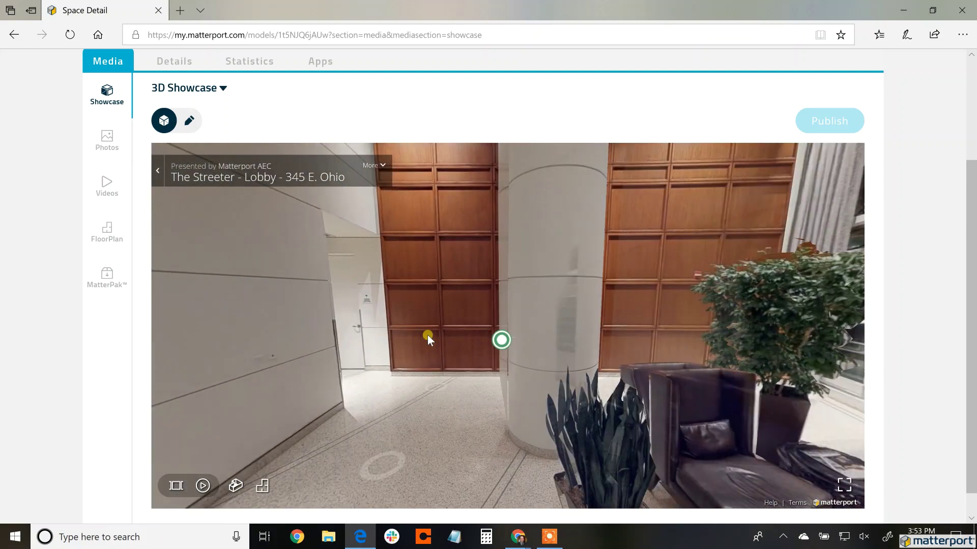
pyautogui.click(427, 338)
pyautogui.click(427, 339)
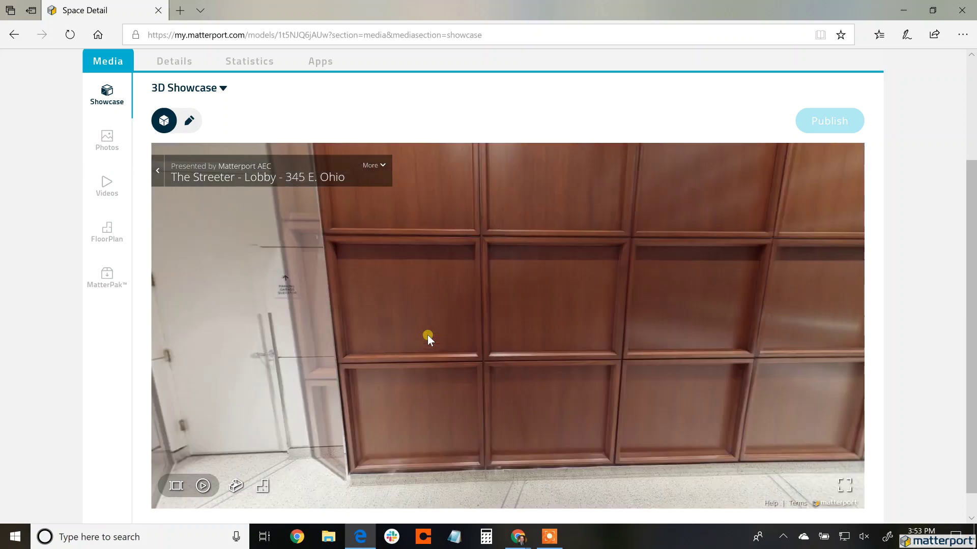
# Switch the showcase to the floor plan view and inspect it from the lobby through the lounge to the mailboxes.
pyautogui.click(202, 485)
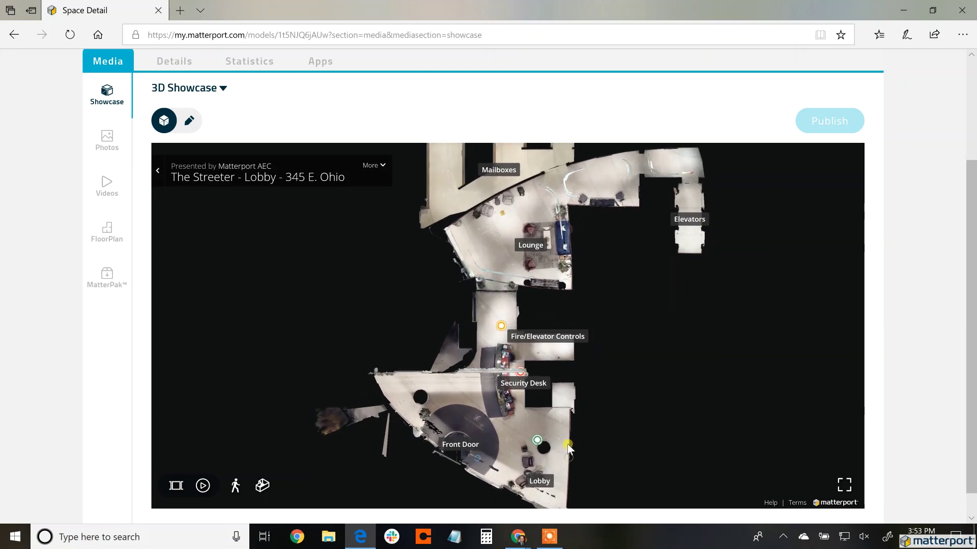
pyautogui.moveTo(569, 459); pyautogui.dragTo(500, 362)
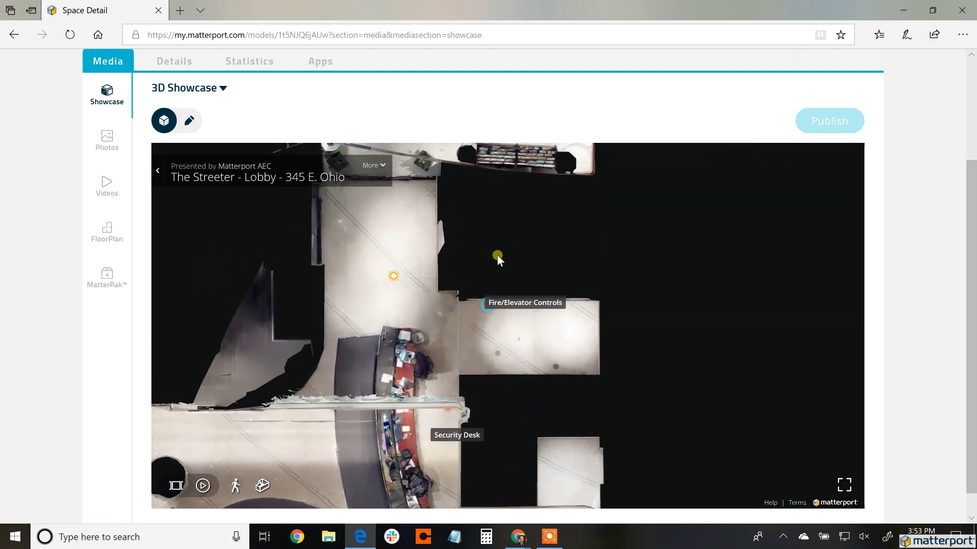
pyautogui.moveTo(497, 255); pyautogui.dragTo(630, 455)
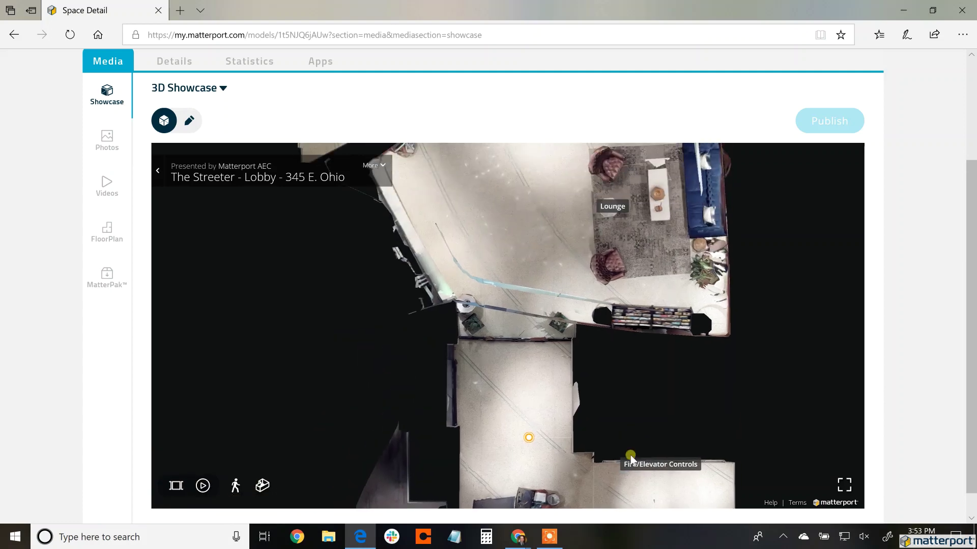
pyautogui.moveTo(529, 291); pyautogui.dragTo(510, 426)
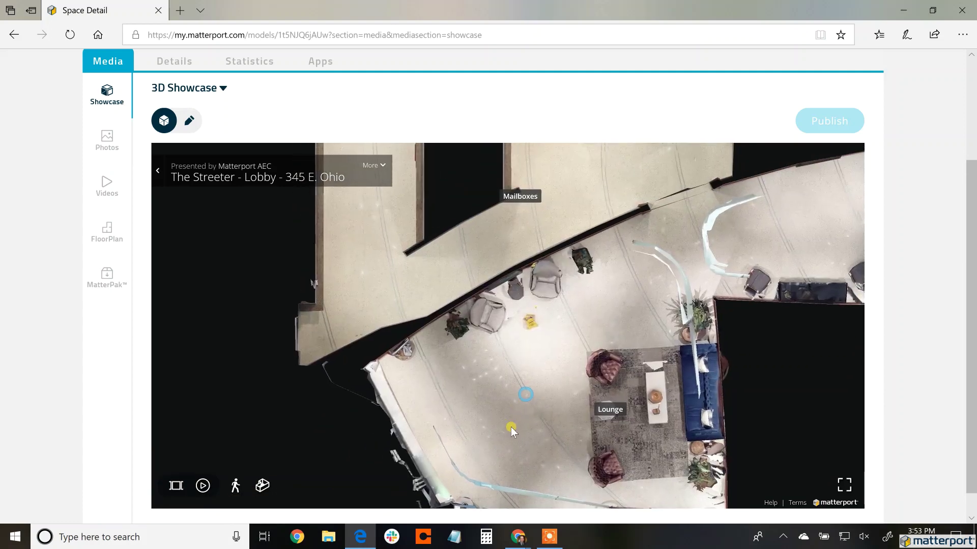
pyautogui.moveTo(483, 300); pyautogui.dragTo(481, 340)
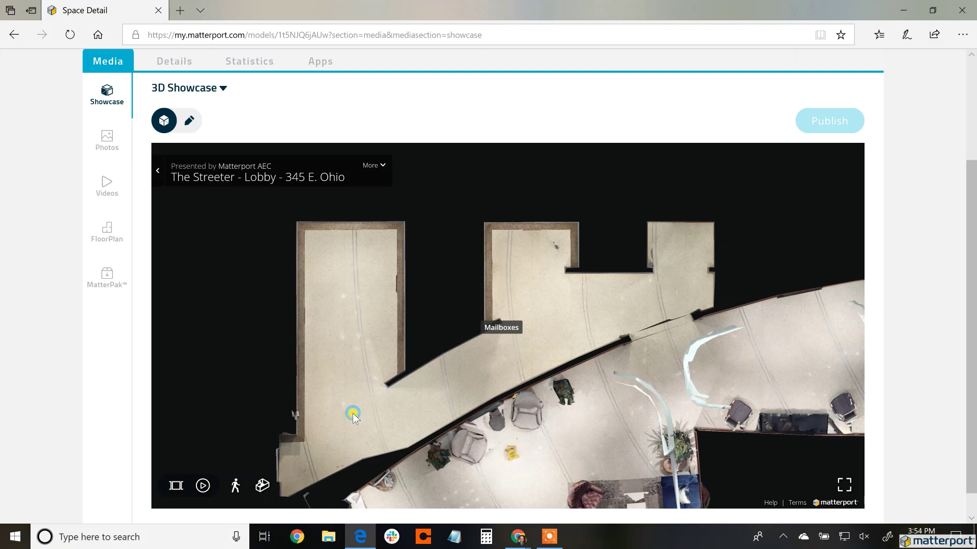
pyautogui.moveTo(355, 417); pyautogui.dragTo(375, 352)
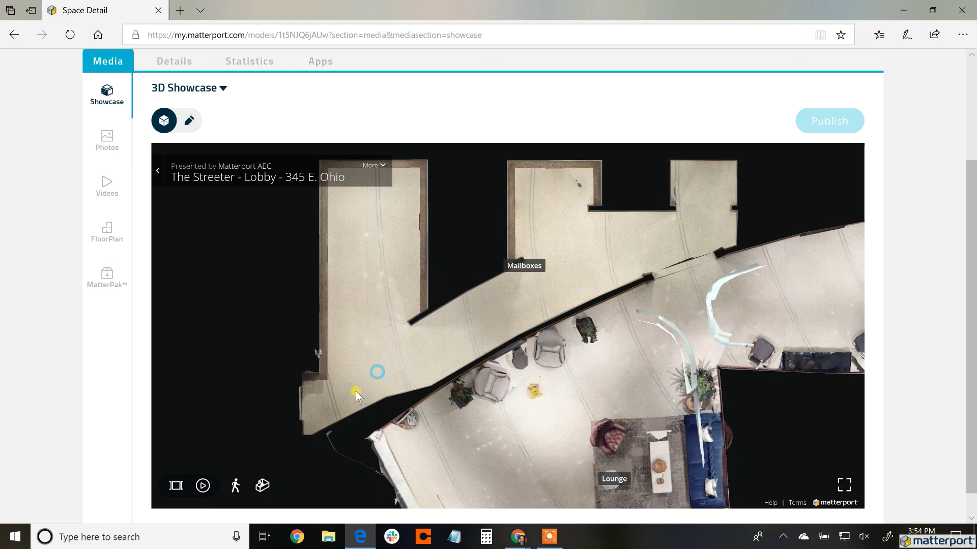
# Enter the mailbox area from the floor plan and look around towards the corridor.
pyautogui.click(385, 366)
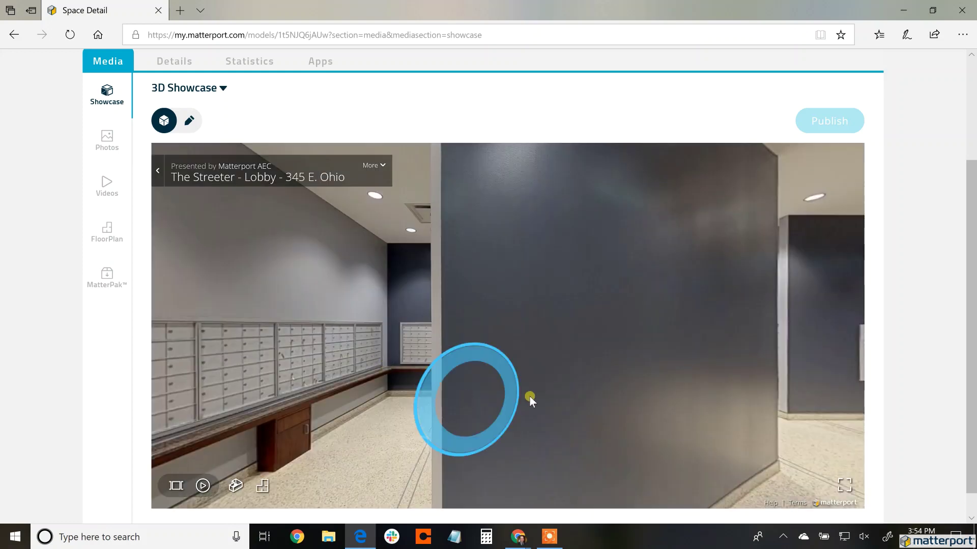
pyautogui.moveTo(529, 400); pyautogui.dragTo(334, 360)
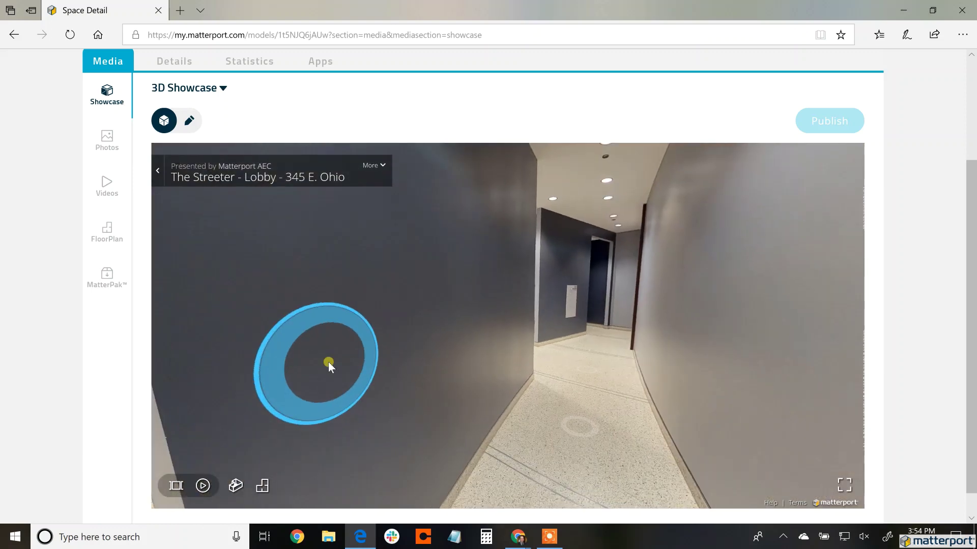
pyautogui.click(328, 363)
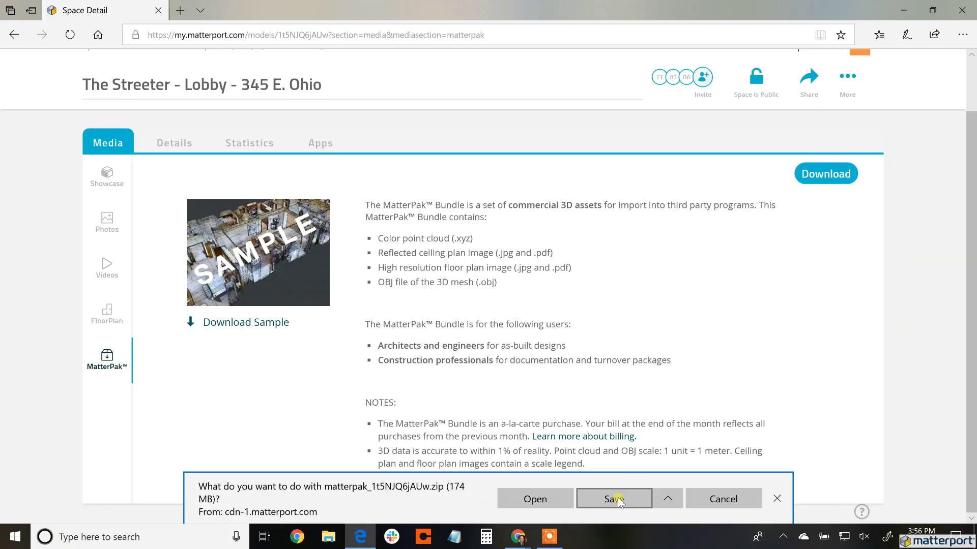
# Save matterpak_1t5NJQ6jAUw.zip and open the archive from its download folder, dismissing the WinRAR licence reminder.
pyautogui.click(618, 500)
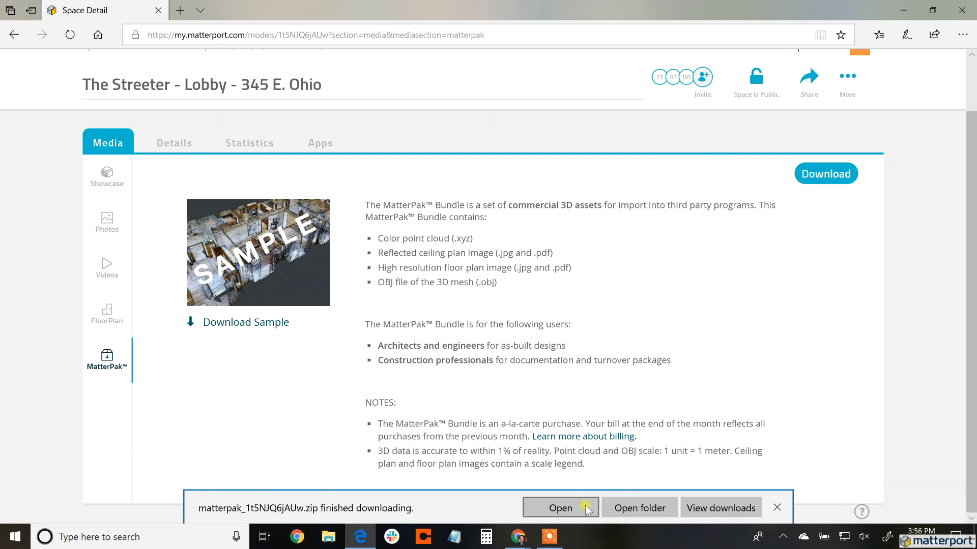
pyautogui.click(623, 508)
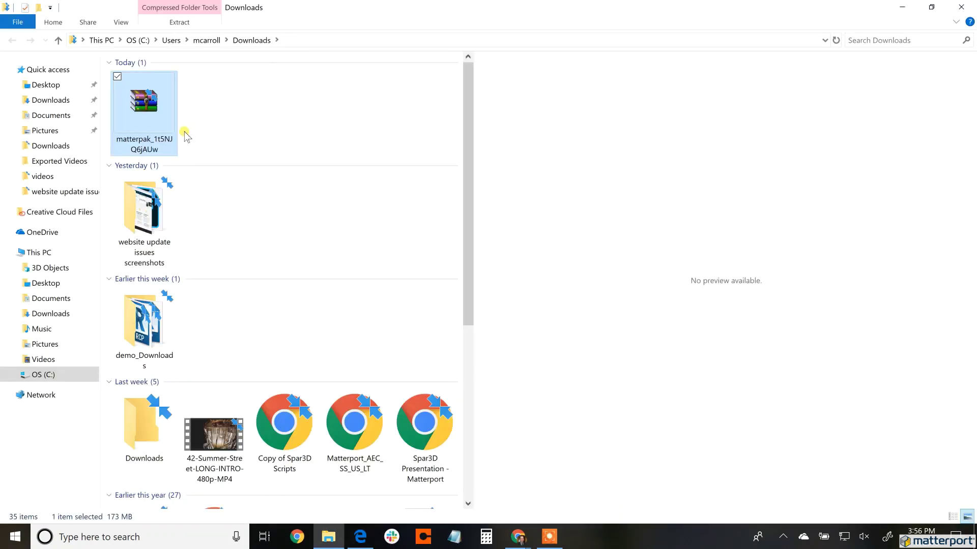
pyautogui.doubleClick(154, 108)
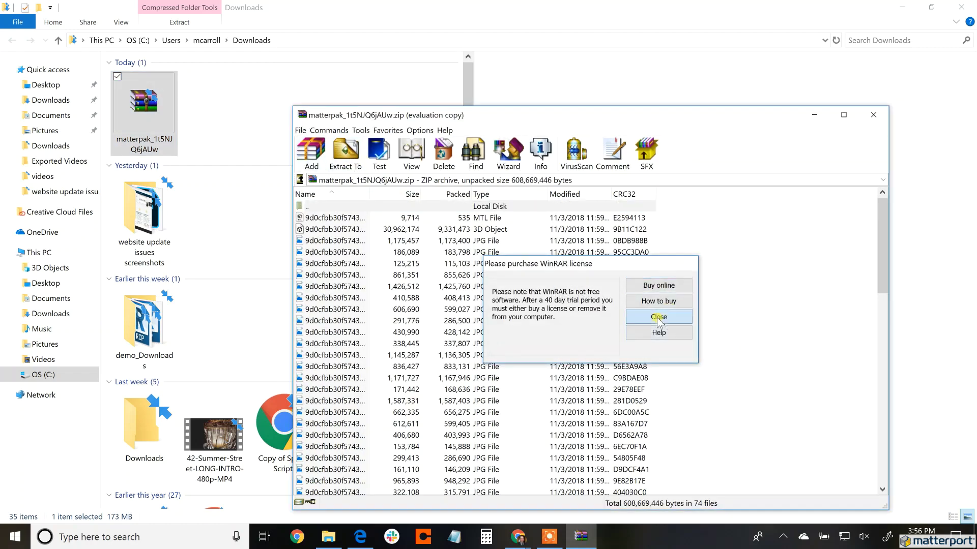
pyautogui.click(658, 316)
# Extract the MatterPak archive into a new folder named Ohio_Lobby inside Downloads\demo_Downloads.
pyautogui.click(345, 152)
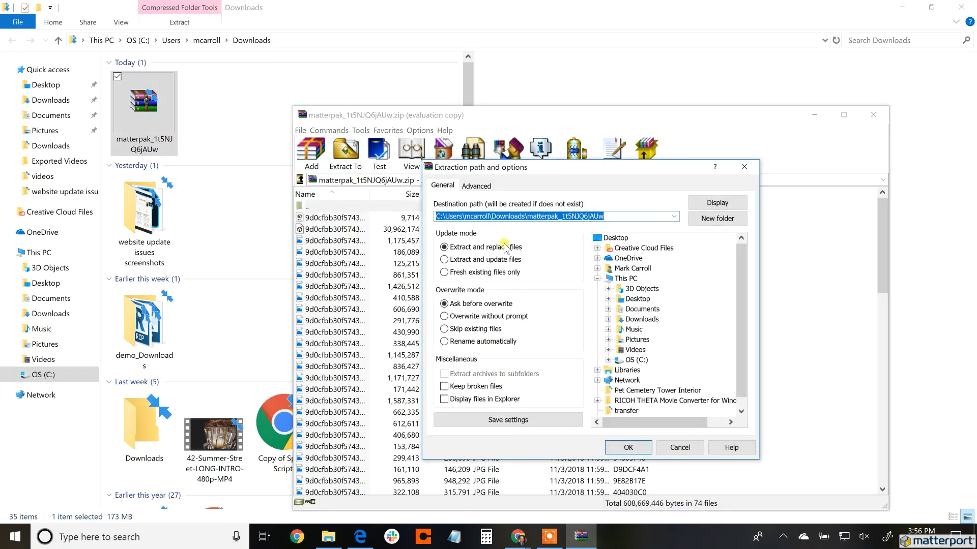
pyautogui.click(609, 319)
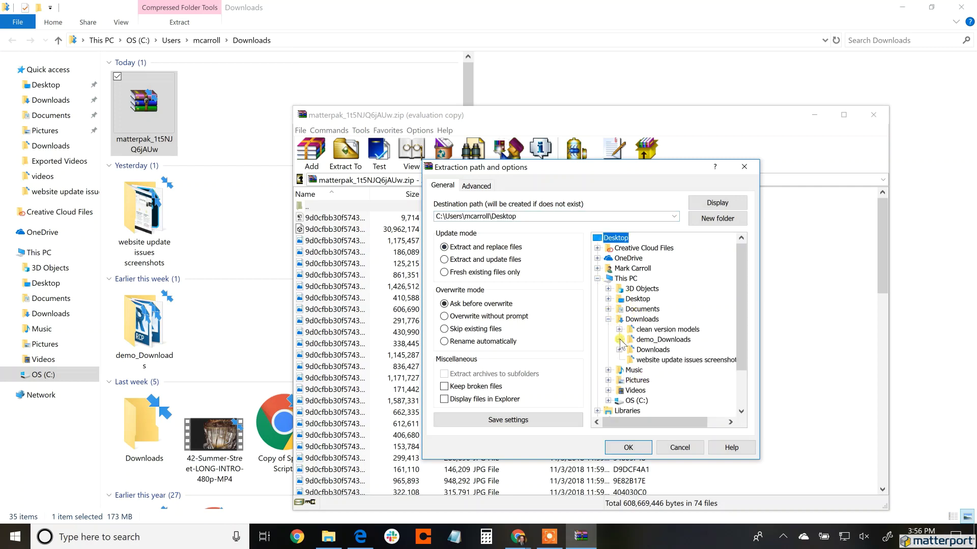
pyautogui.click(620, 340)
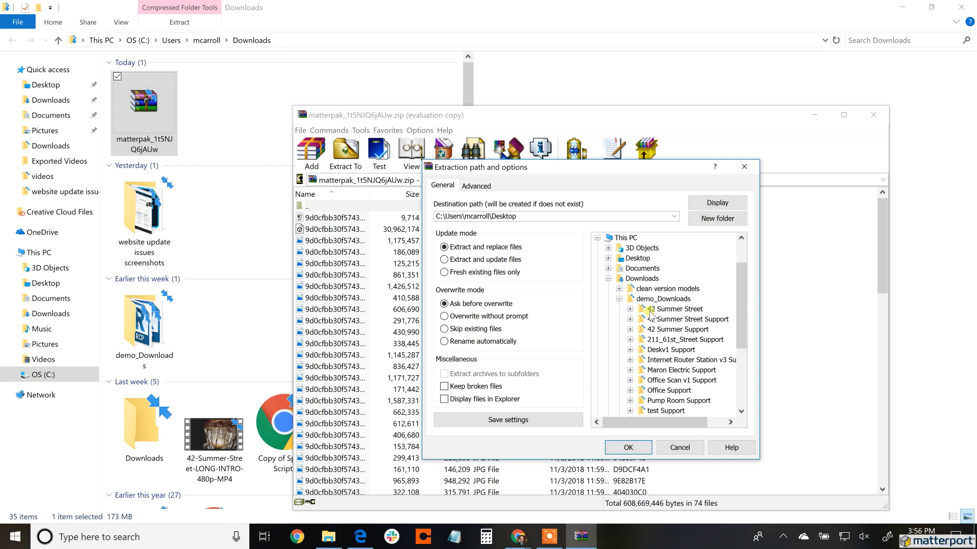
pyautogui.click(662, 301)
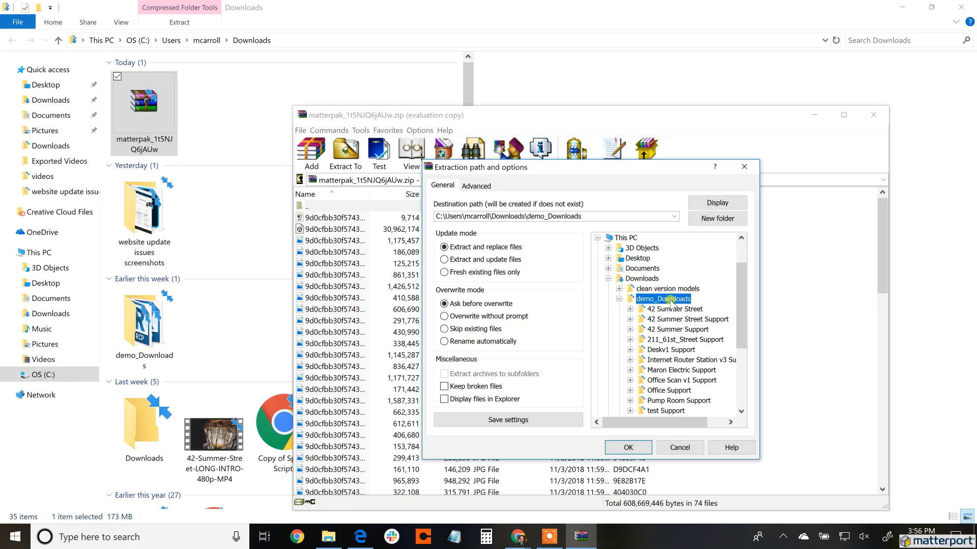
pyautogui.click(717, 218)
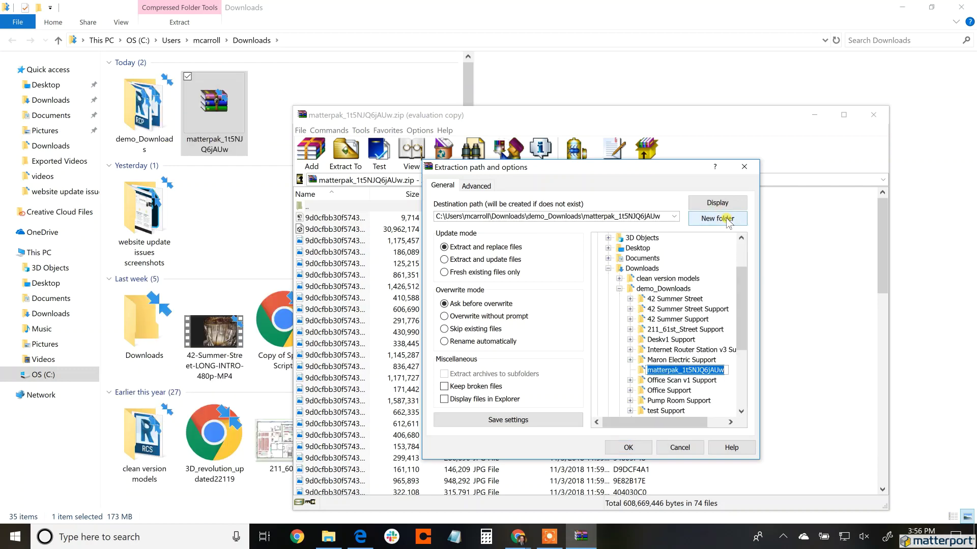
pyautogui.write('Ohio_Lobby')
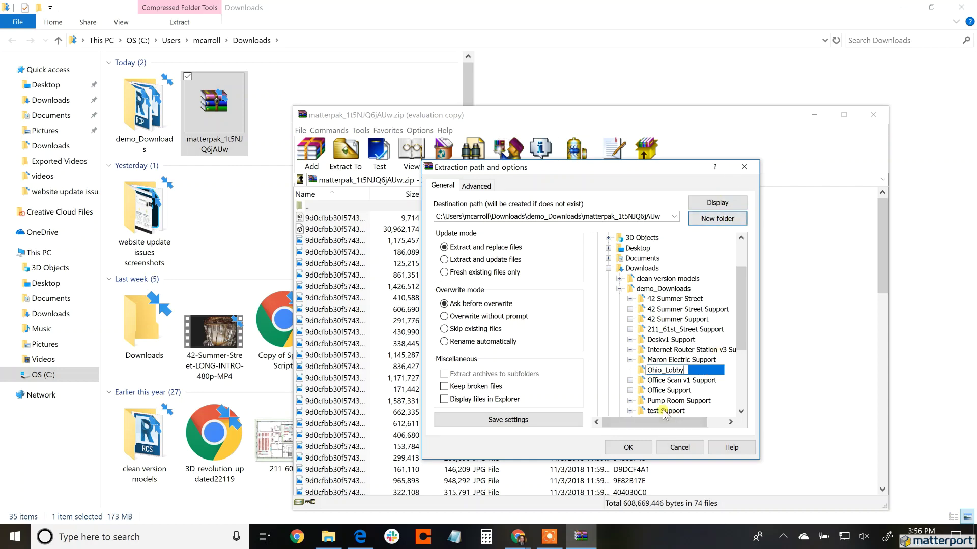
pyautogui.press('Return')
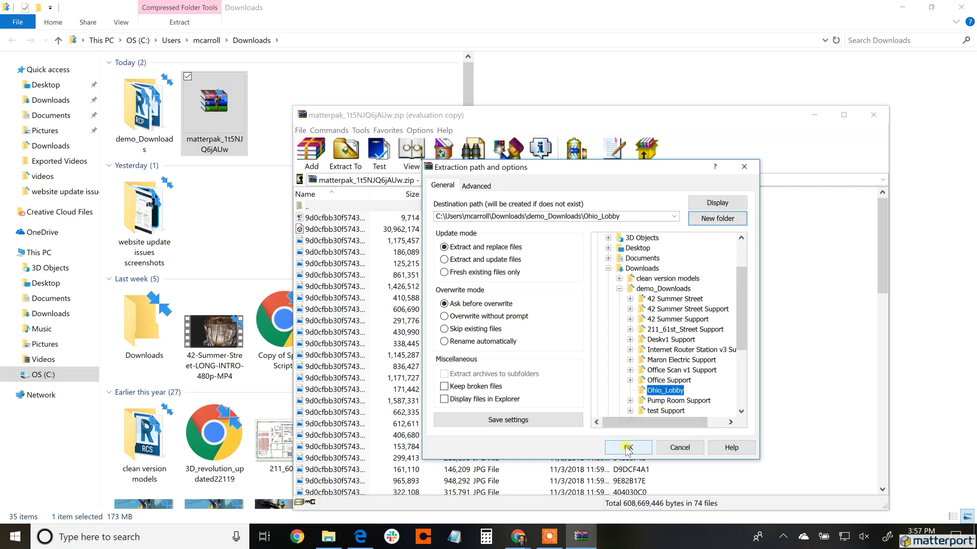
pyautogui.click(628, 448)
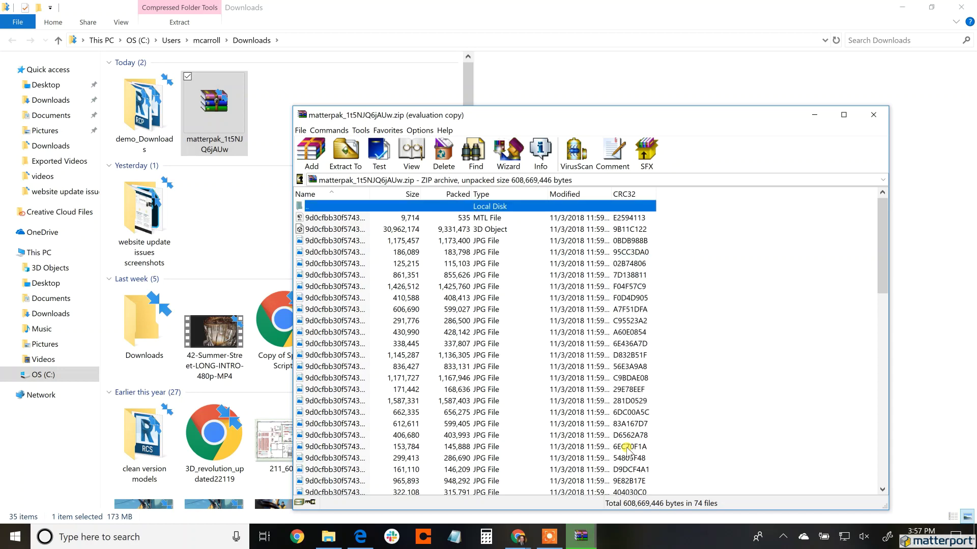
# Close the archive window and open the extracted Ohio_Lobby folder inside demo_Downloads.
pyautogui.click(871, 116)
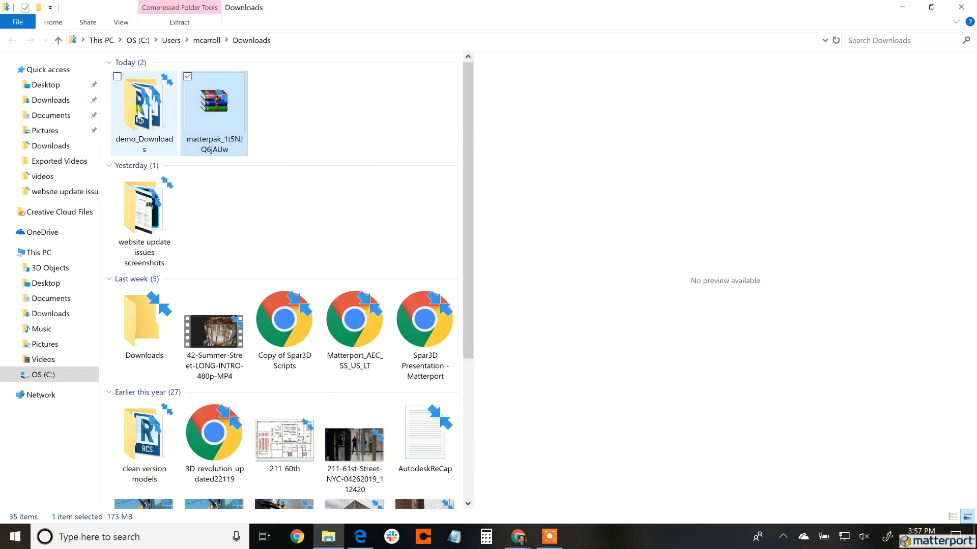
pyautogui.doubleClick(148, 115)
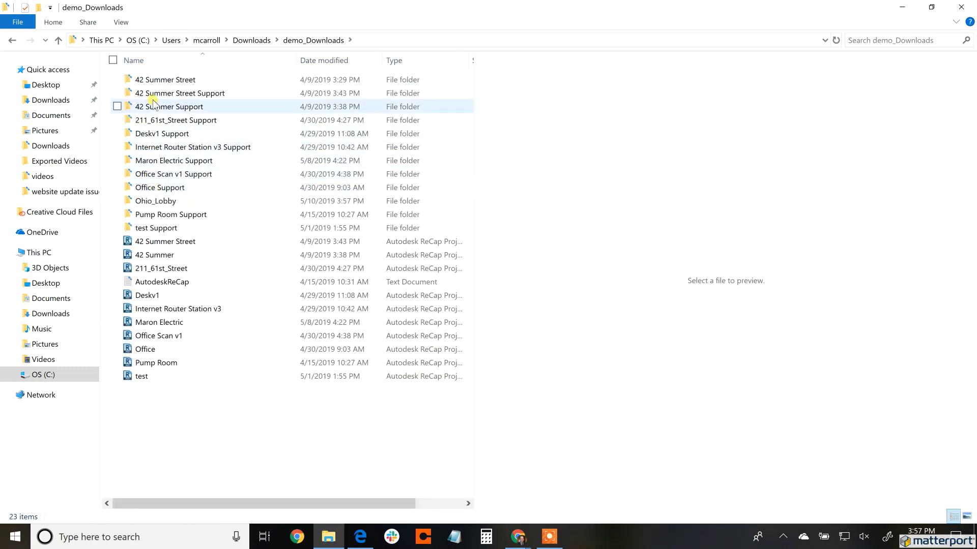
pyautogui.click(165, 203)
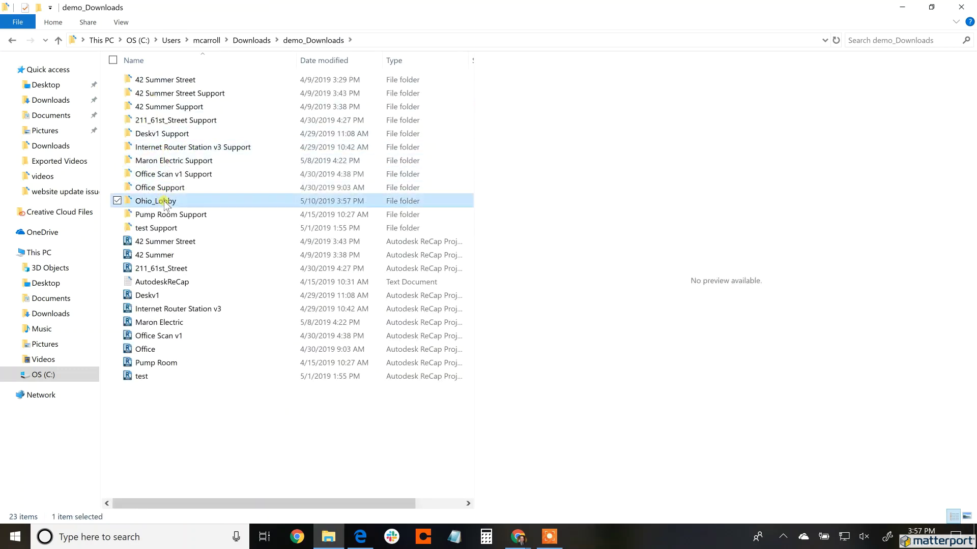
pyautogui.doubleClick(157, 201)
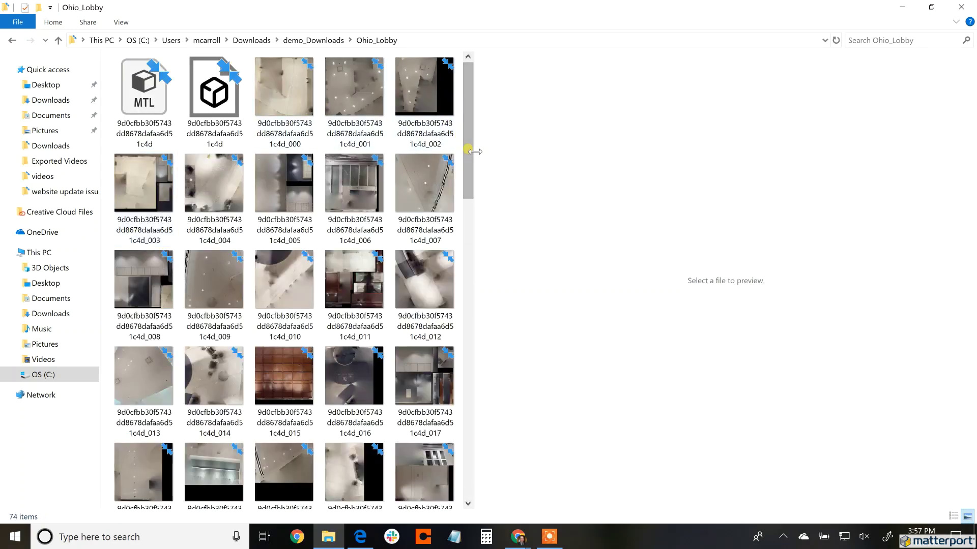
# Widen the file list to browse the extracted files and preview the ceilingcolorplan_000 image.
pyautogui.moveTo(474, 150); pyautogui.dragTo(674, 155)
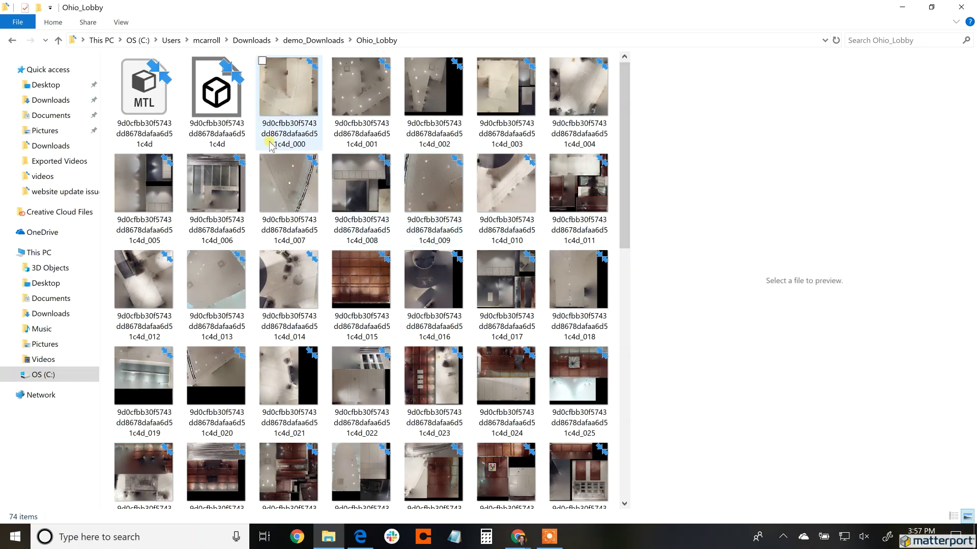
pyautogui.scroll(-3, 261, 148)
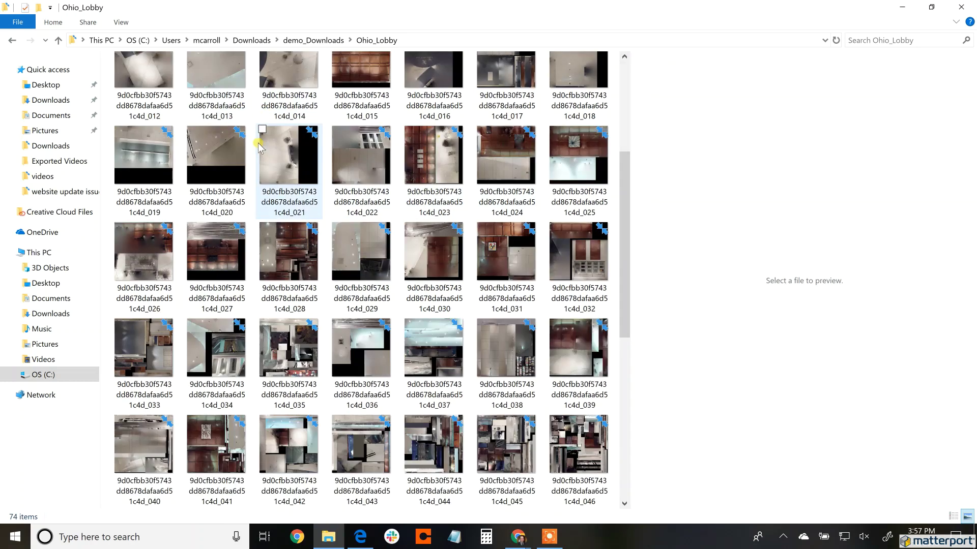
pyautogui.scroll(-6, 288, 166)
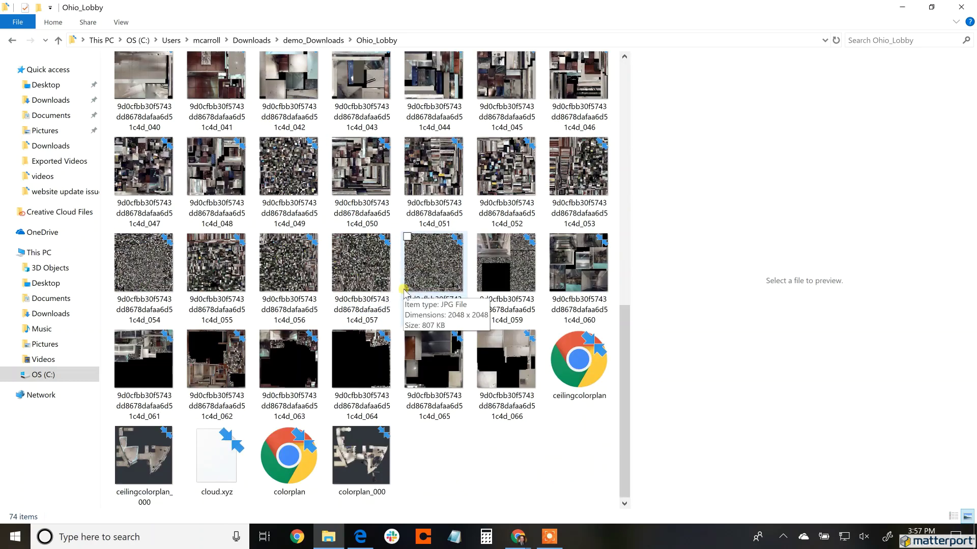
pyautogui.click(162, 455)
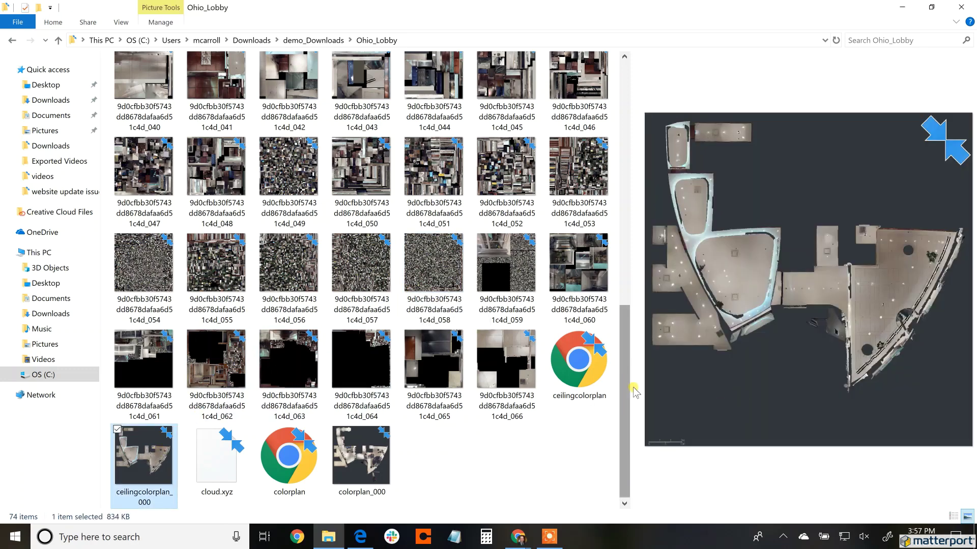
# Enlarge the preview area and preview the colorplan_000 image near the end of the Ohio_Lobby folder.
pyautogui.moveTo(631, 387); pyautogui.dragTo(227, 307)
pyautogui.scroll(-15, 207, 300)
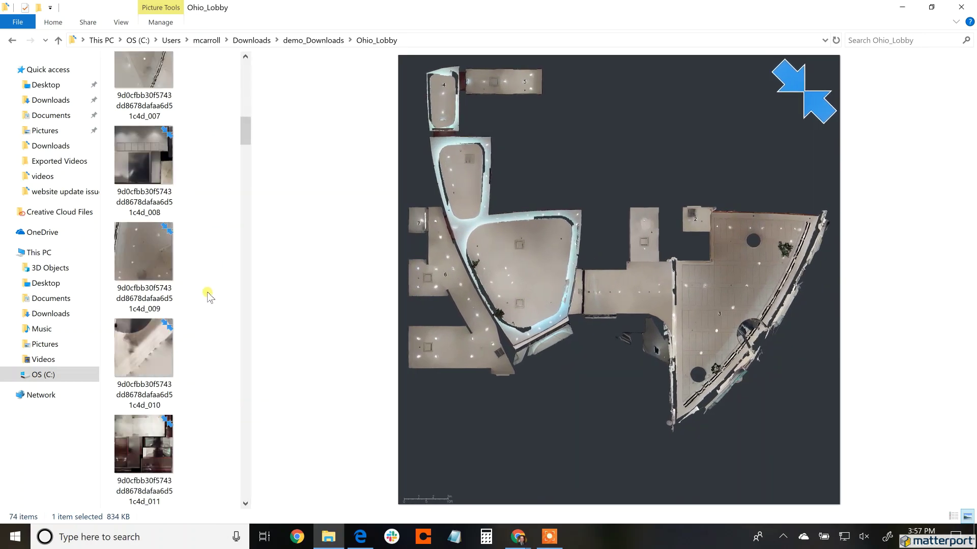
pyautogui.scroll(-10, 194, 352)
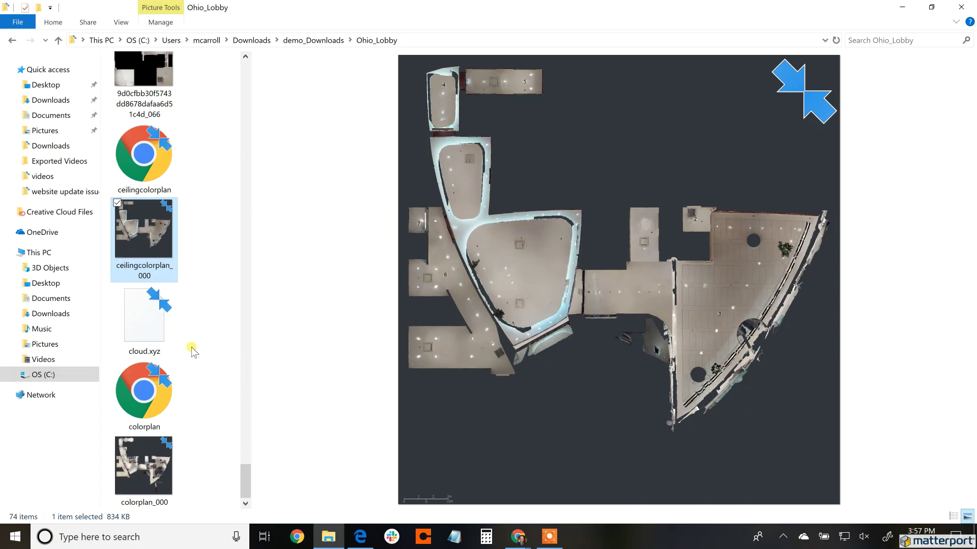
pyautogui.click(168, 470)
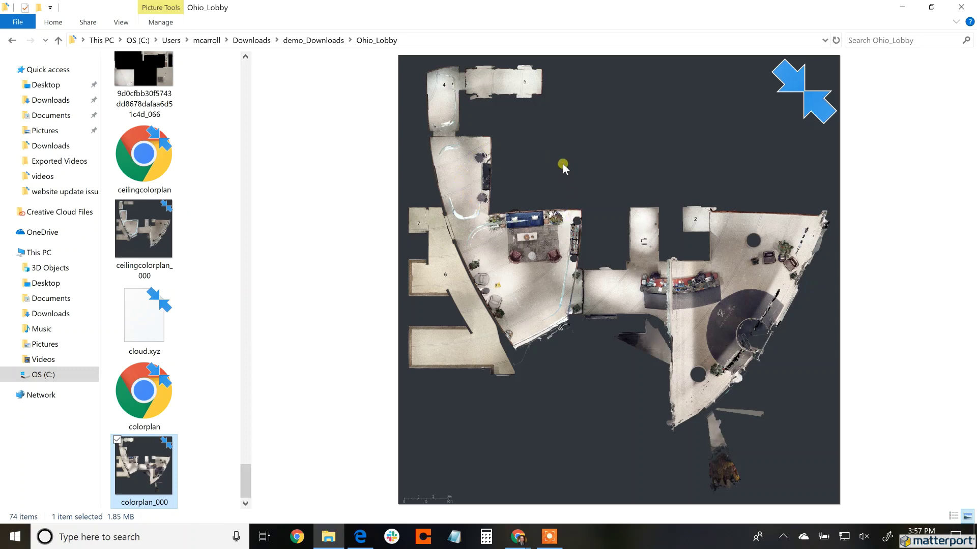
# Switch to Autodesk ReCap and create a point cloud import project named Lobby - Ohio, saved in demo_Downloads.
pyautogui.click(548, 536)
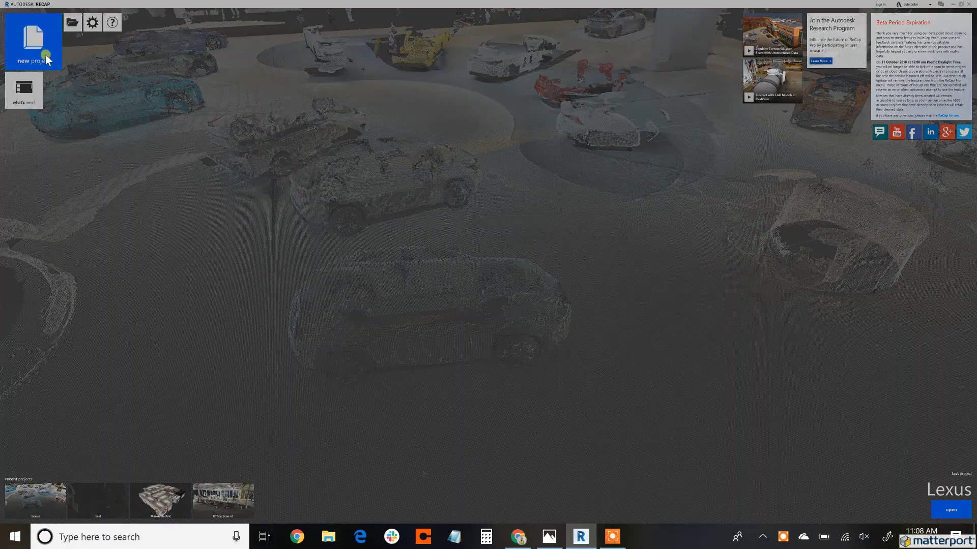
pyautogui.click(45, 54)
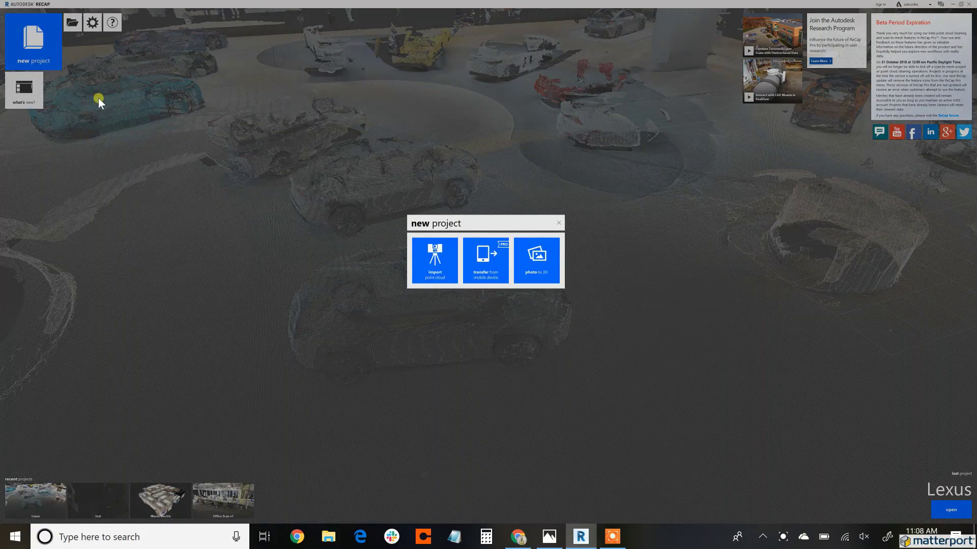
pyautogui.click(435, 268)
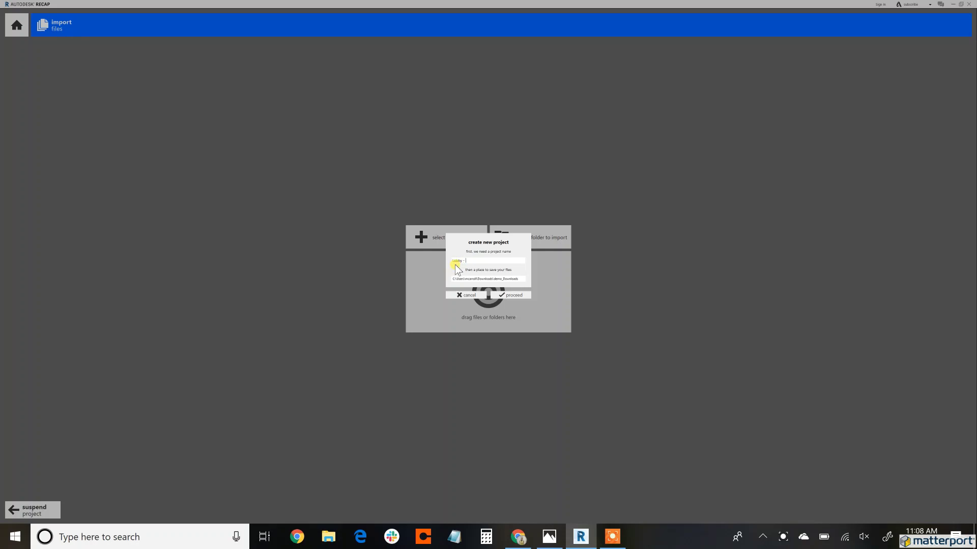
pyautogui.click(511, 296)
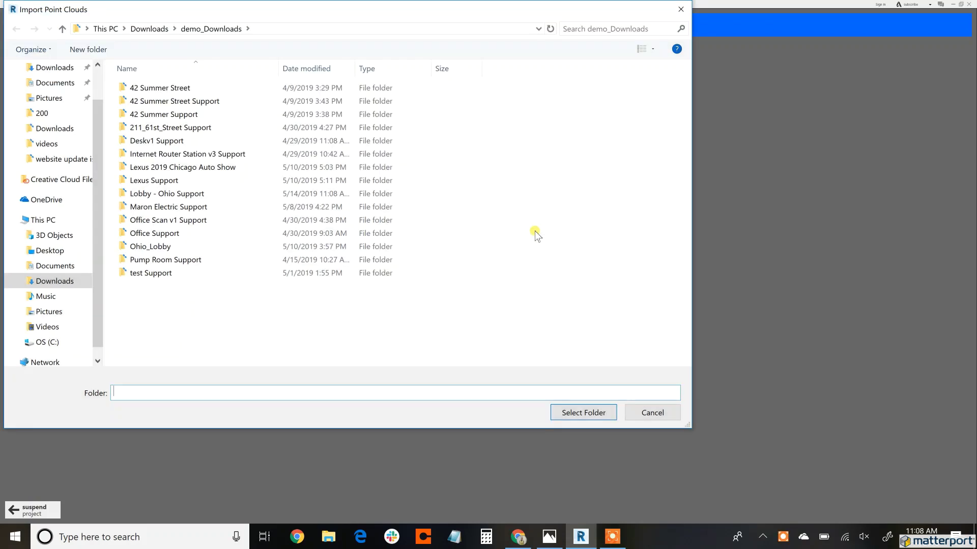
# Select the 3D 345 E. Ohio folder inside Downloads\Downloads\Demo\345 as the point cloud source to import.
pyautogui.click(62, 29)
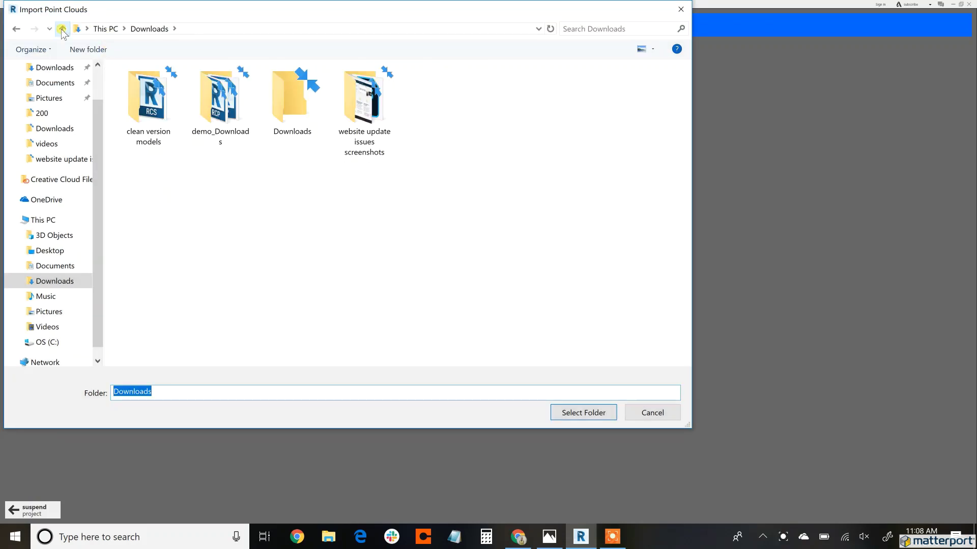
pyautogui.doubleClick(292, 97)
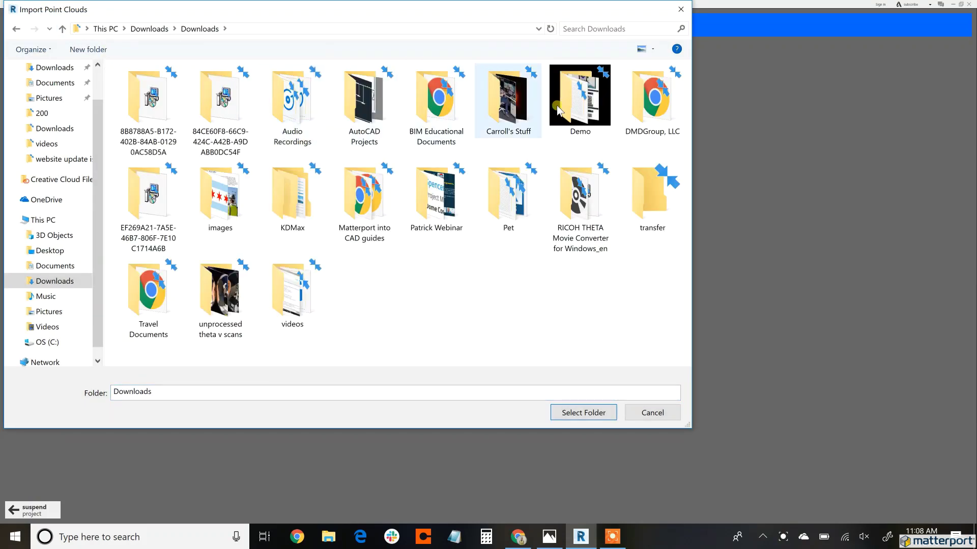
pyautogui.click(559, 109)
pyautogui.doubleClick(559, 110)
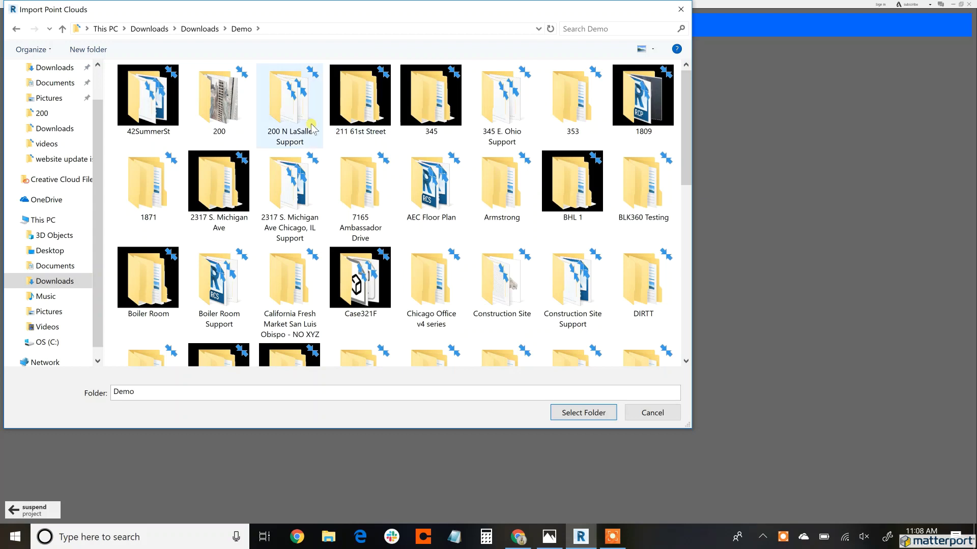
pyautogui.click(444, 107)
pyautogui.doubleClick(444, 107)
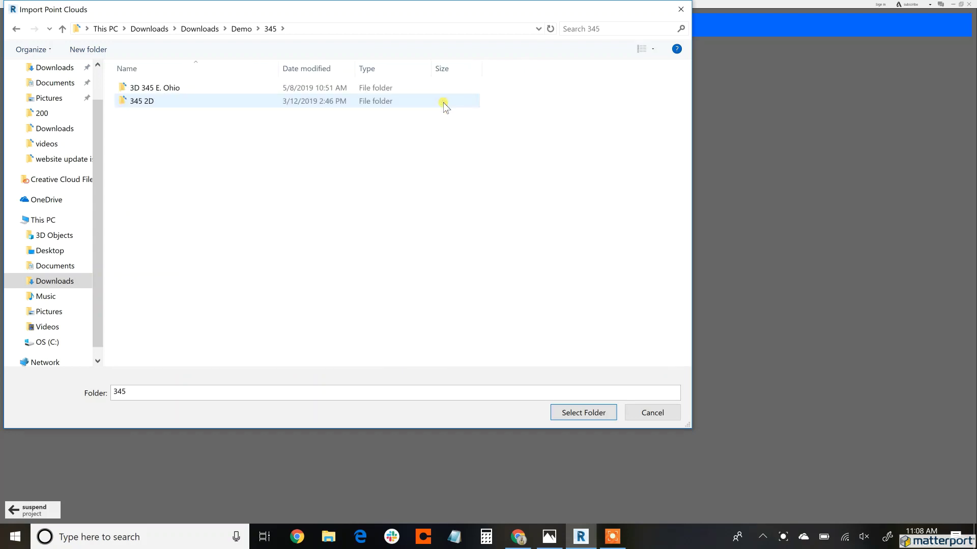
pyautogui.click(154, 89)
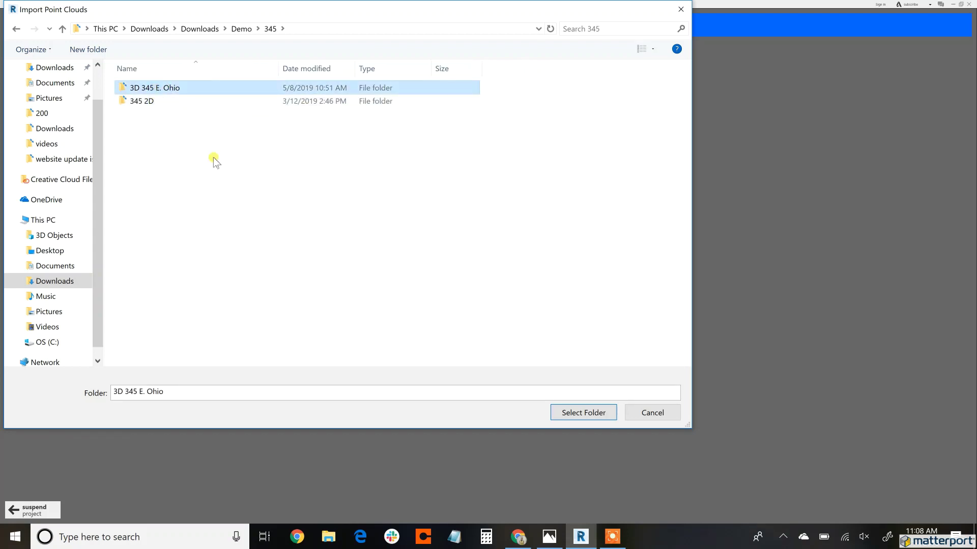
pyautogui.click(581, 410)
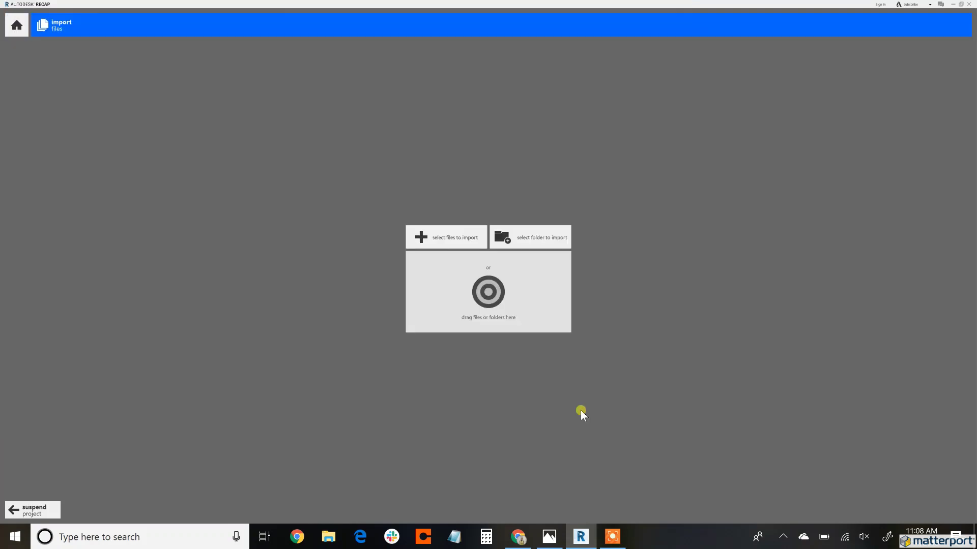
# Review the scan's text options and advanced settings, including the list of current coordinate systems, without choosing one.
pyautogui.click(487, 28)
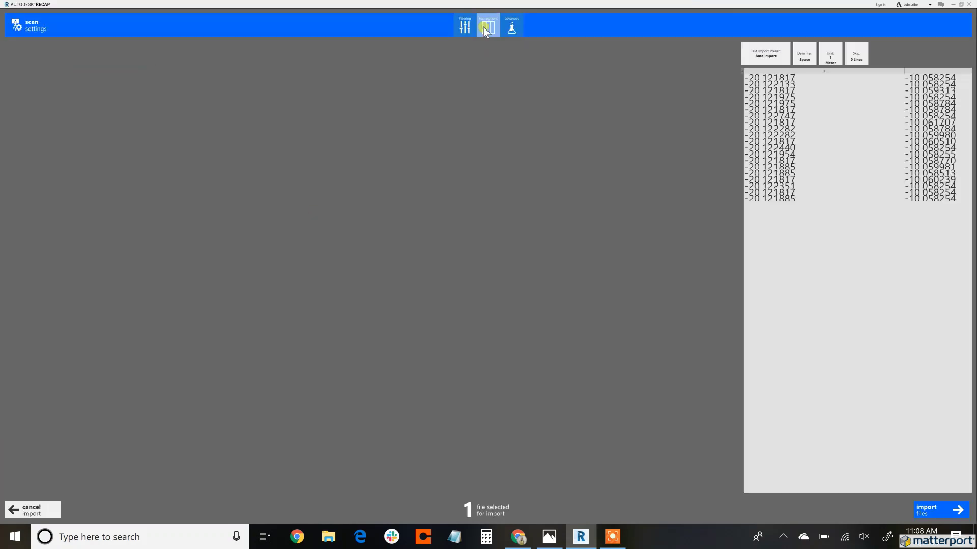
pyautogui.click(513, 28)
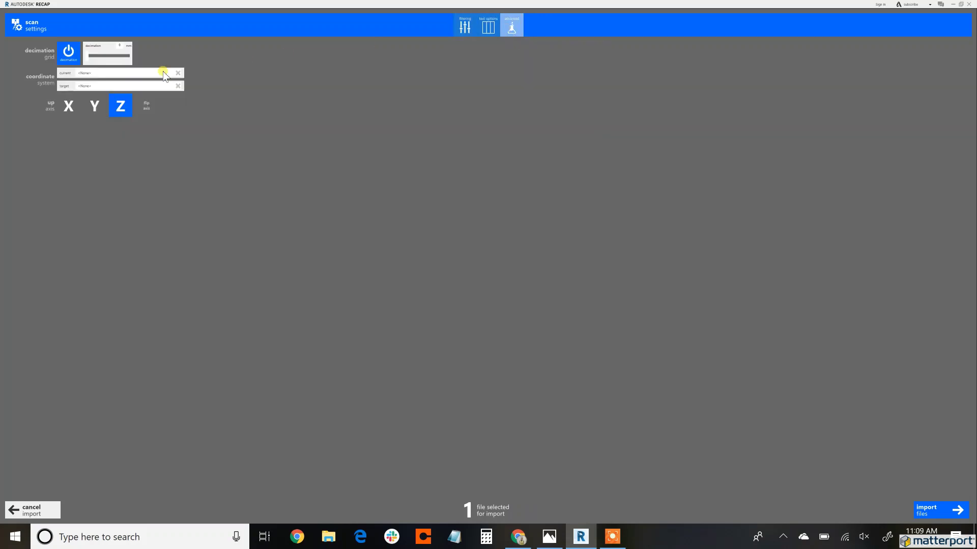
pyautogui.click(164, 74)
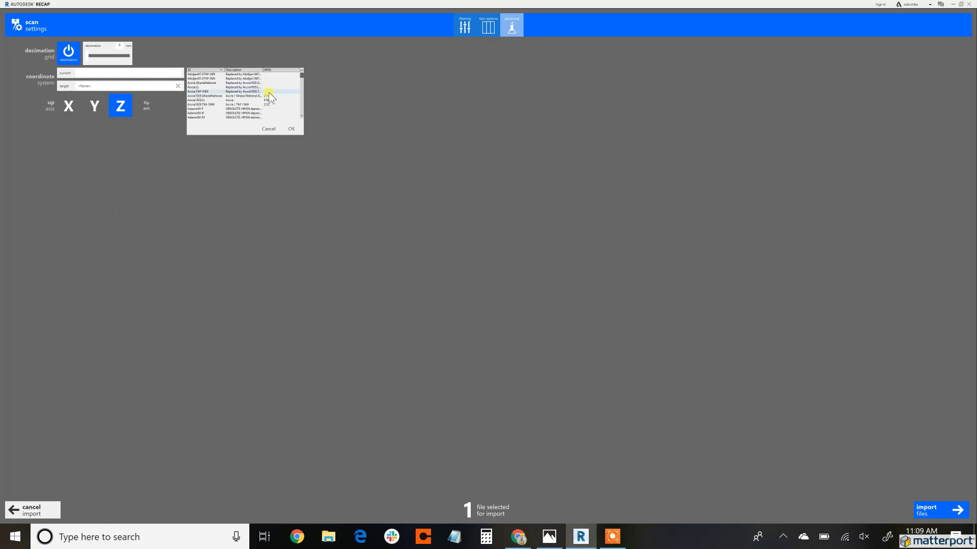
pyautogui.scroll(-2, 269, 93)
pyautogui.scroll(-1, 269, 92)
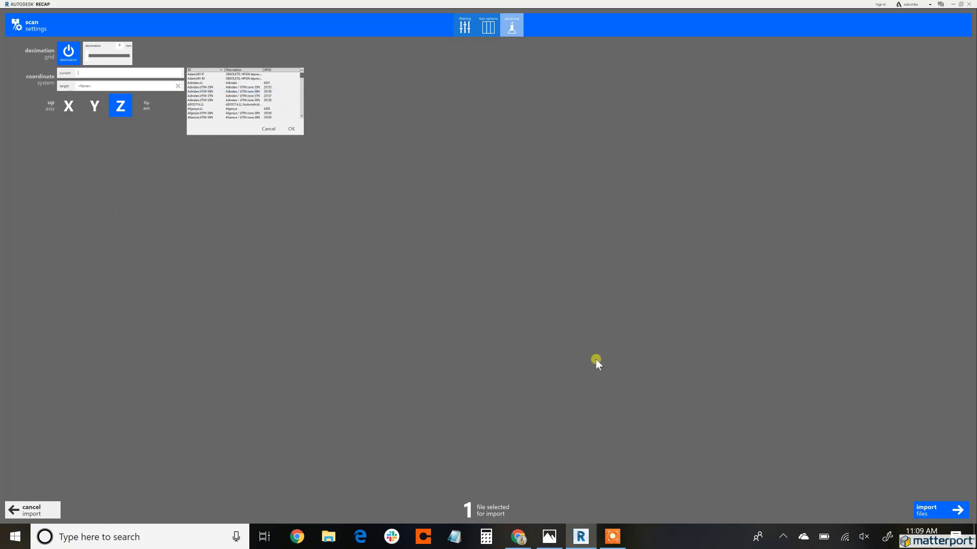
pyautogui.click(269, 129)
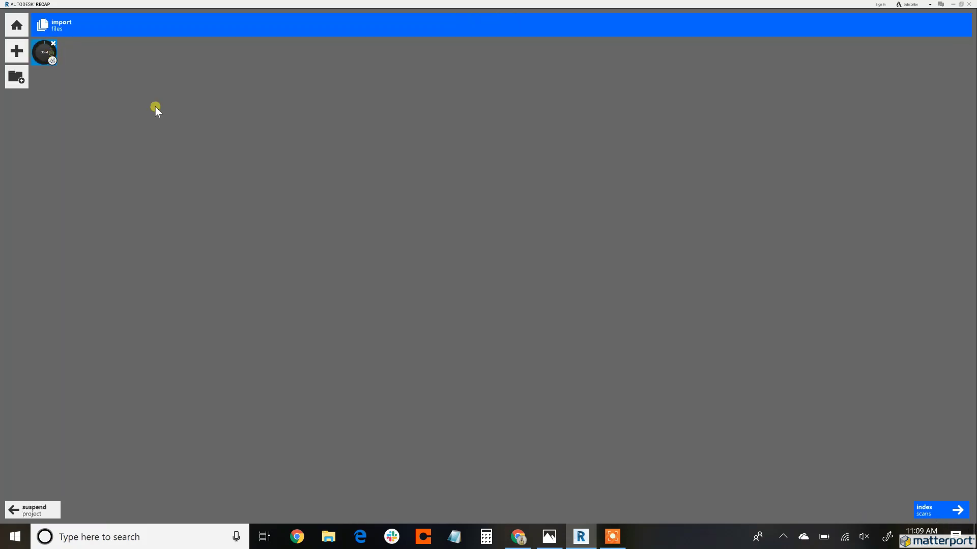
# Index the imported scan and open the resulting point cloud, viewing it from above.
pyautogui.click(939, 510)
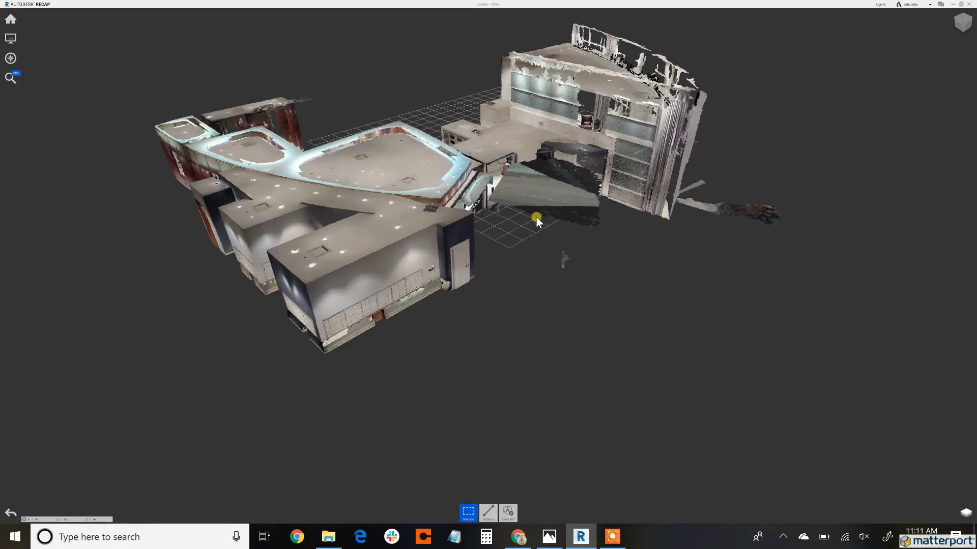
pyautogui.moveTo(532, 219); pyautogui.dragTo(422, 263)
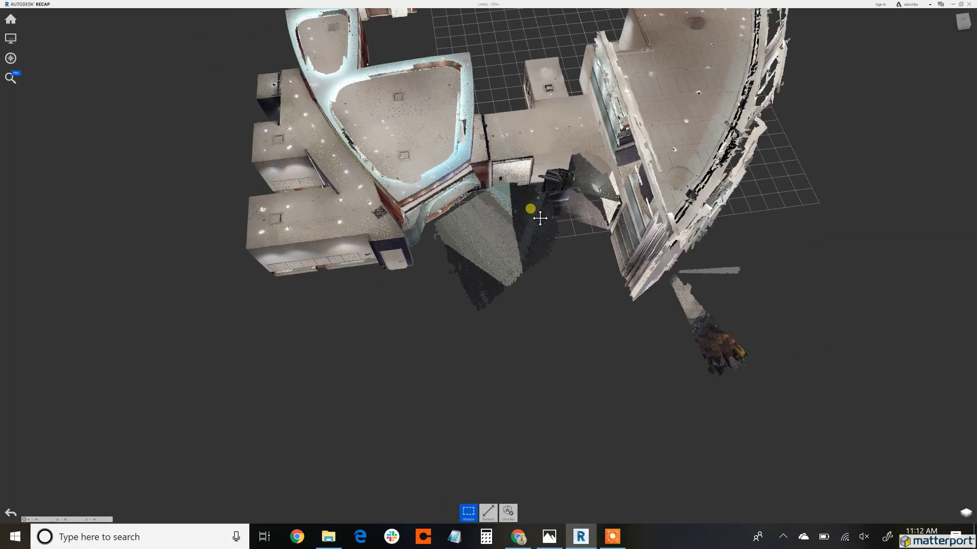
pyautogui.moveTo(538, 221); pyautogui.dragTo(577, 323)
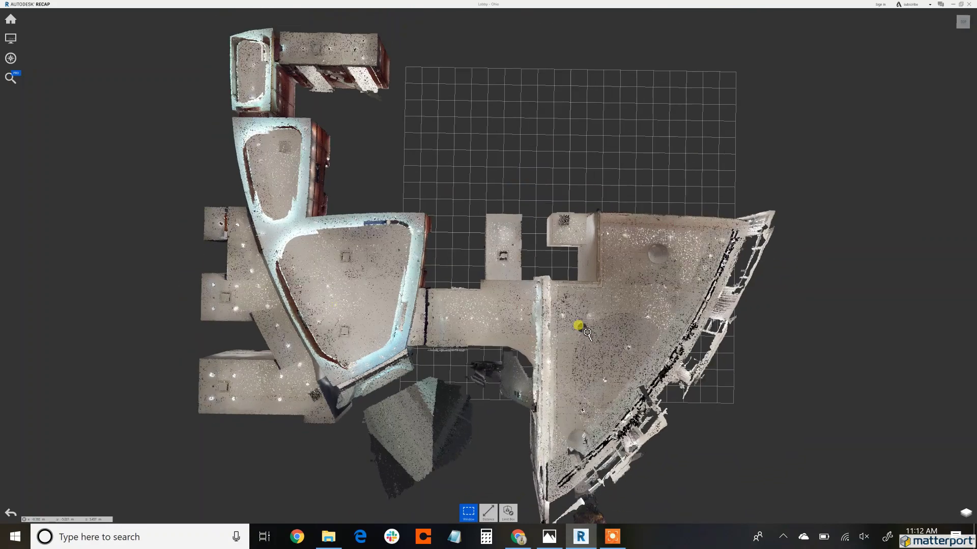
# Clip the ceiling off the point cloud by adjusting a limit box around the lobby, and confirm it.
pyautogui.moveTo(507, 514)
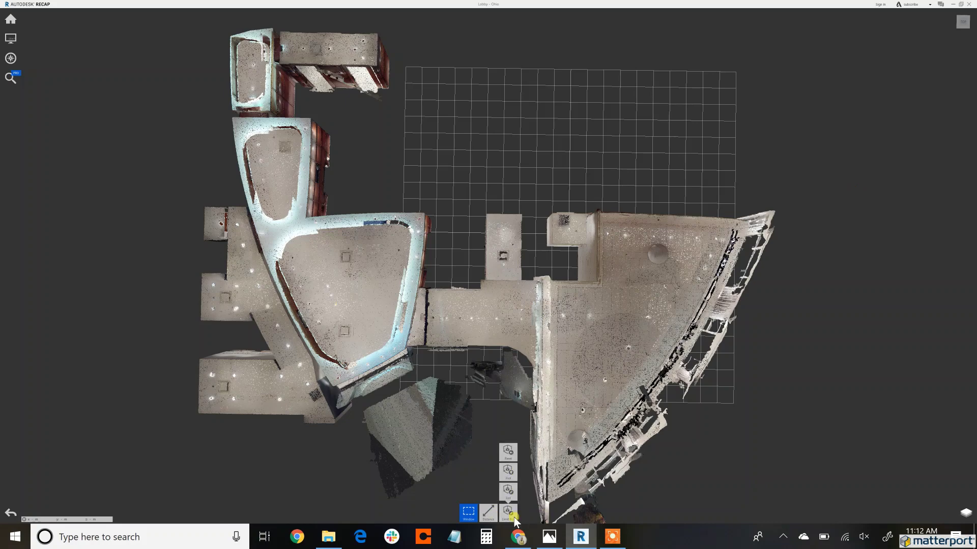
pyautogui.click(508, 485)
pyautogui.moveTo(548, 315); pyautogui.dragTo(536, 309)
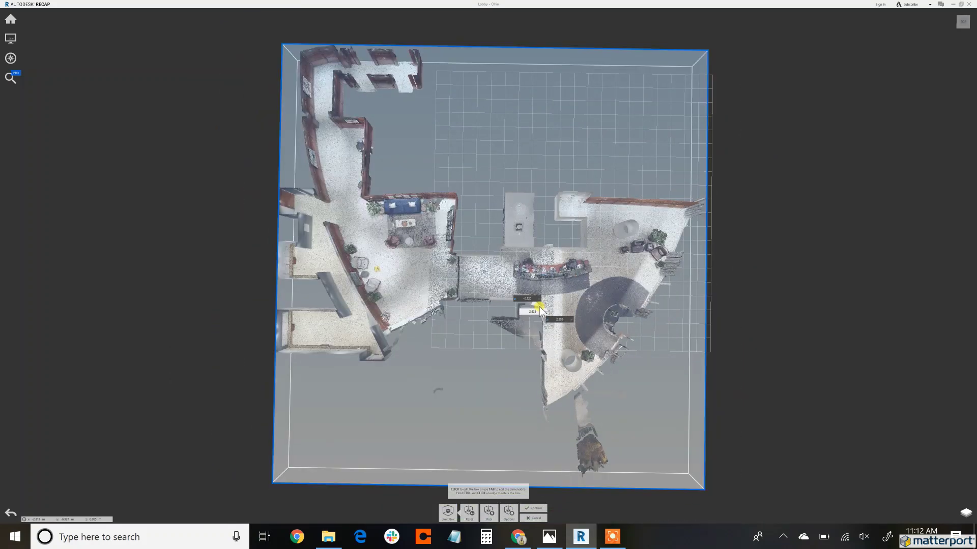
pyautogui.moveTo(632, 405); pyautogui.dragTo(609, 389)
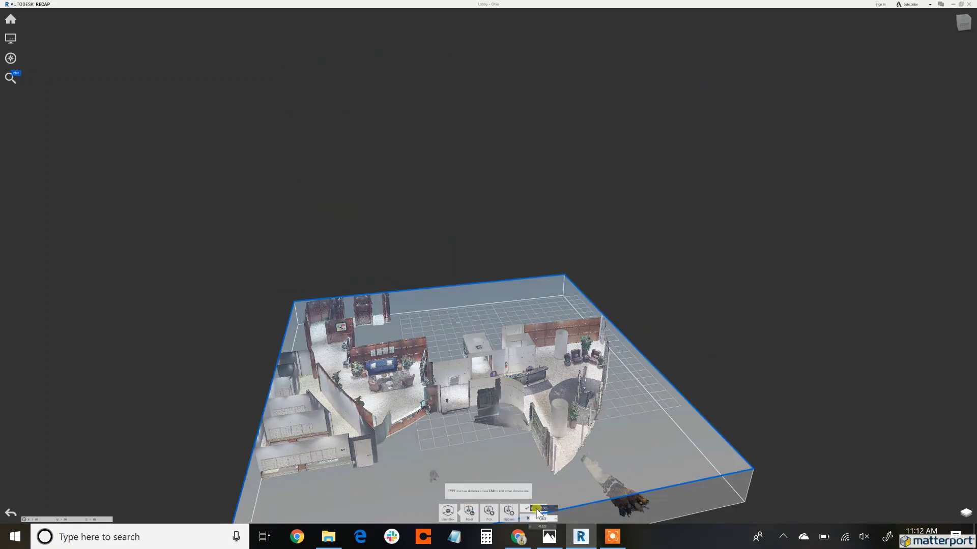
pyautogui.click(529, 508)
# Examine the lobby interior from the reception desk through to the seating area, and return to the overall model view.
pyautogui.scroll(10, 589, 379)
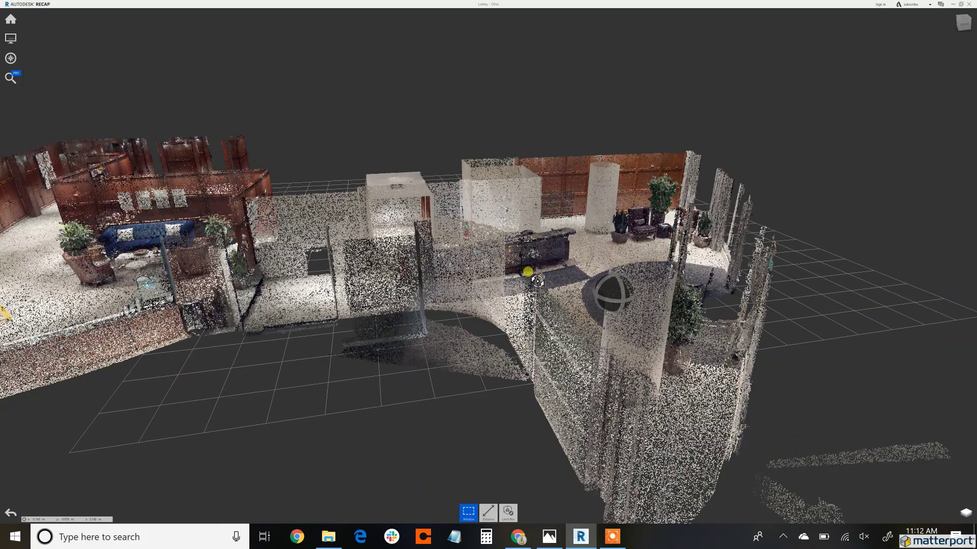
pyautogui.moveTo(528, 272); pyautogui.dragTo(747, 300, button='right')
pyautogui.scroll(5, 552, 322)
pyautogui.scroll(5, 561, 330)
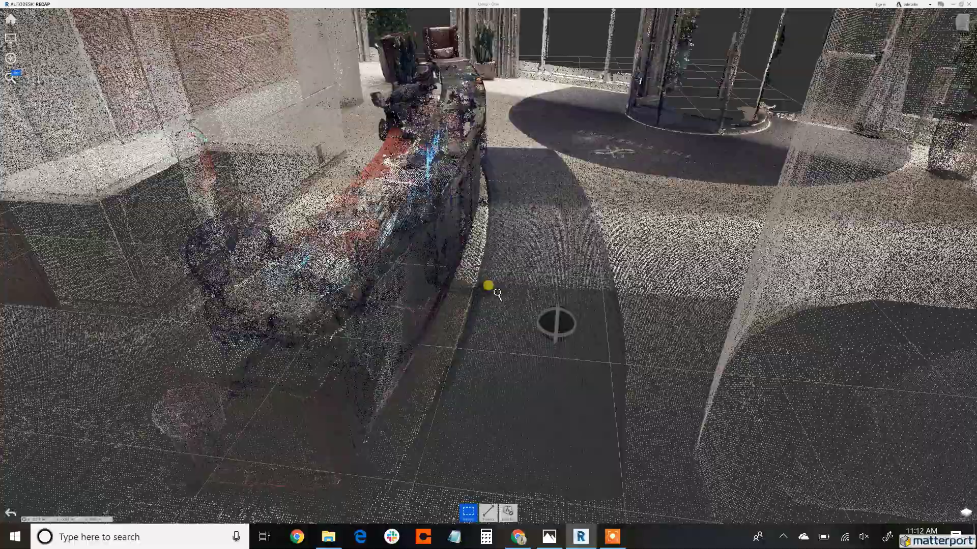
pyautogui.moveTo(508, 292); pyautogui.dragTo(23, 260, button='right')
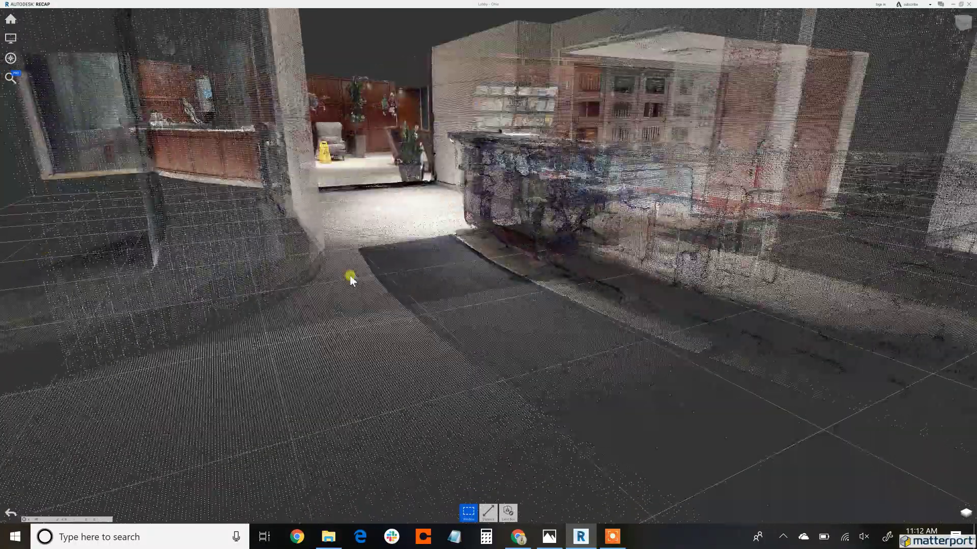
pyautogui.moveTo(382, 260); pyautogui.dragTo(432, 305, button='right')
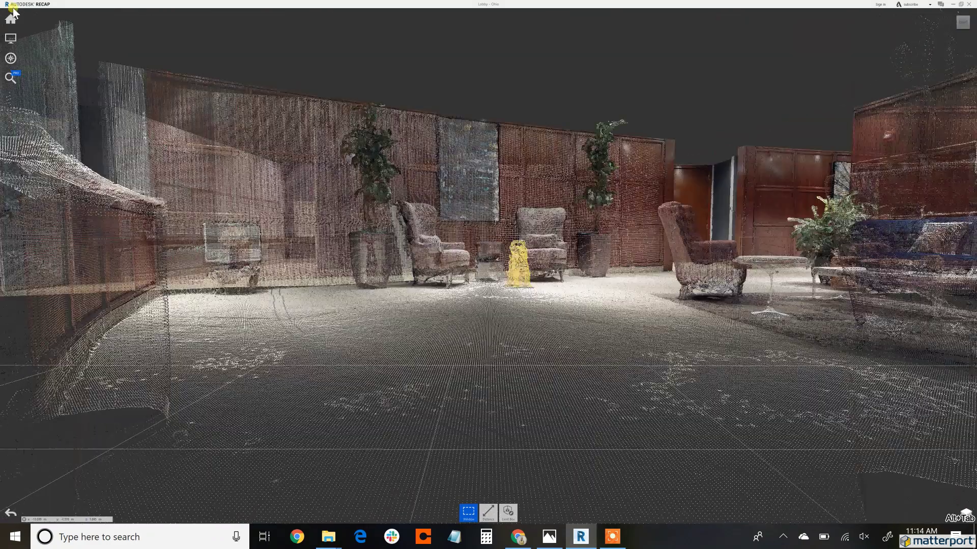
pyautogui.moveTo(11, 18)
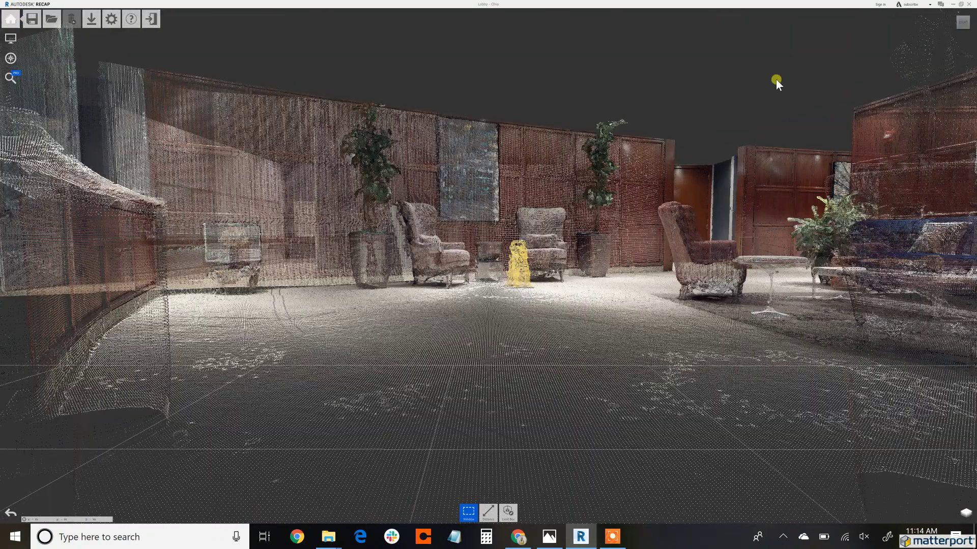
pyautogui.click(952, 12)
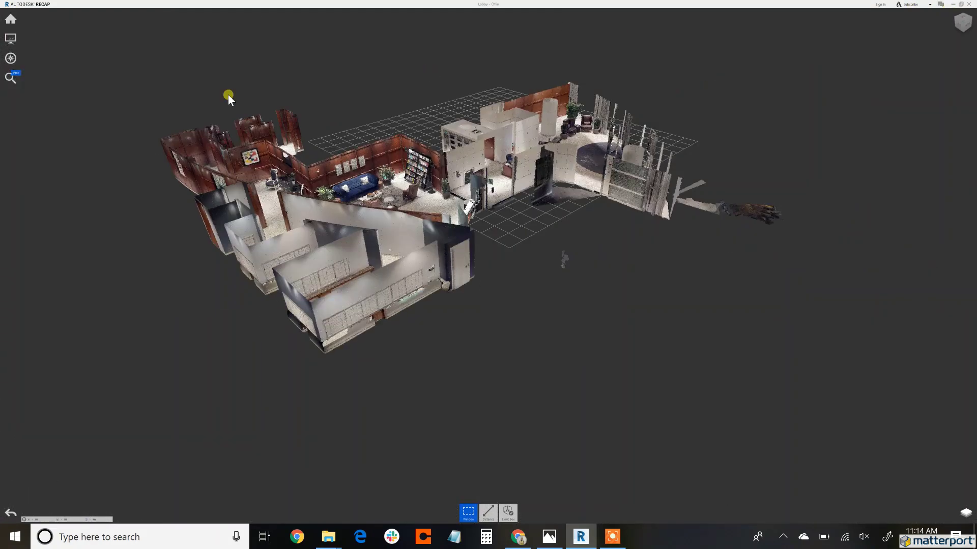
# Export the point cloud as a Unified RCS file named Ohio_lobby and start unifying the project scans.
pyautogui.moveTo(12, 20)
pyautogui.moveTo(91, 20)
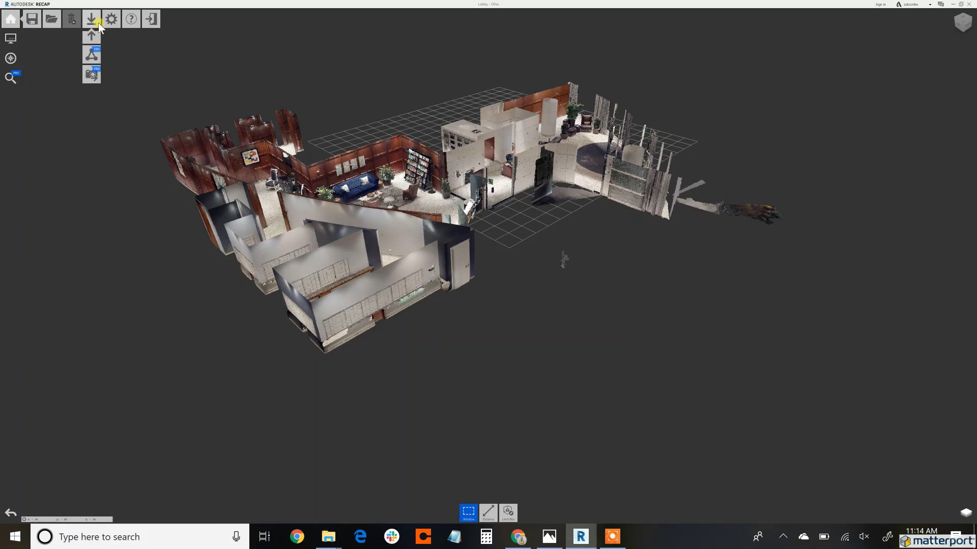
pyautogui.click(90, 40)
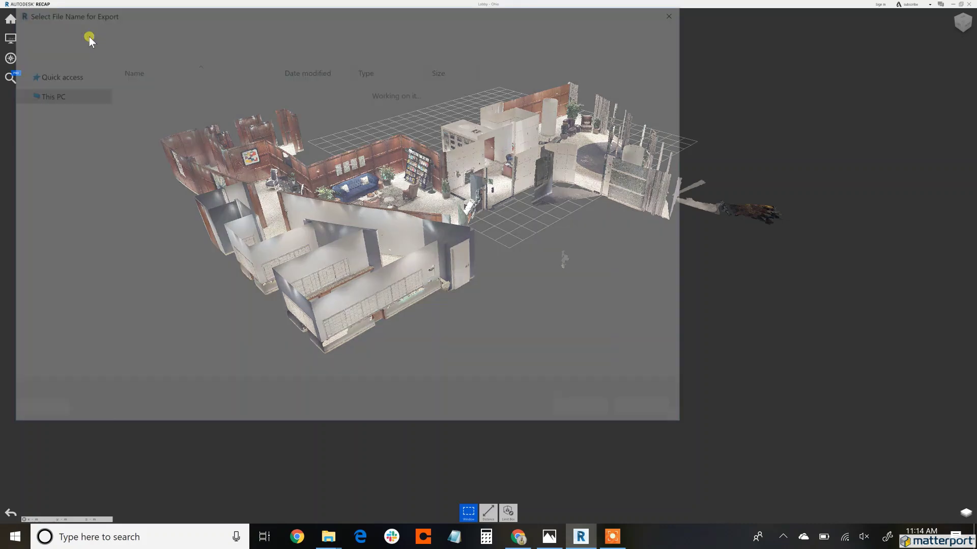
pyautogui.click(200, 367)
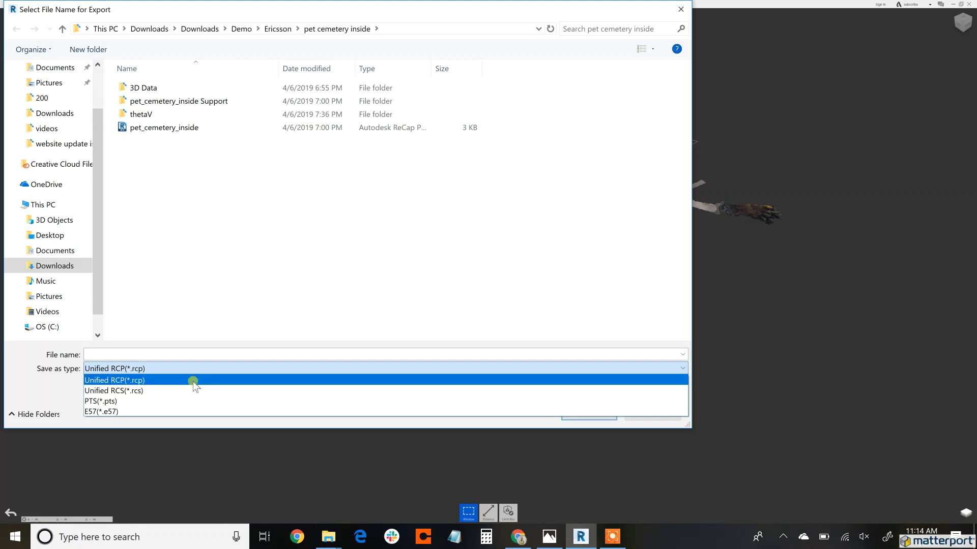
pyautogui.click(193, 391)
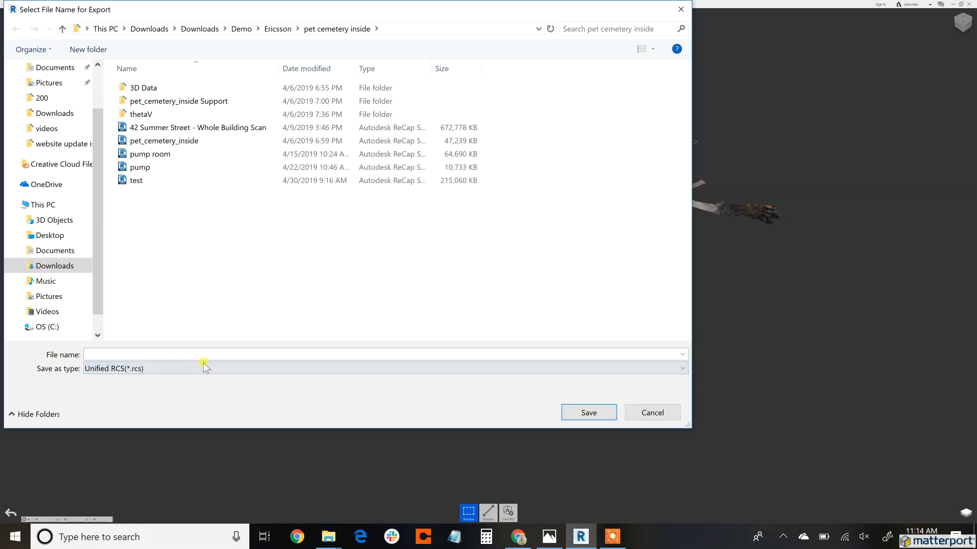
pyautogui.click(215, 356)
pyautogui.write('O')
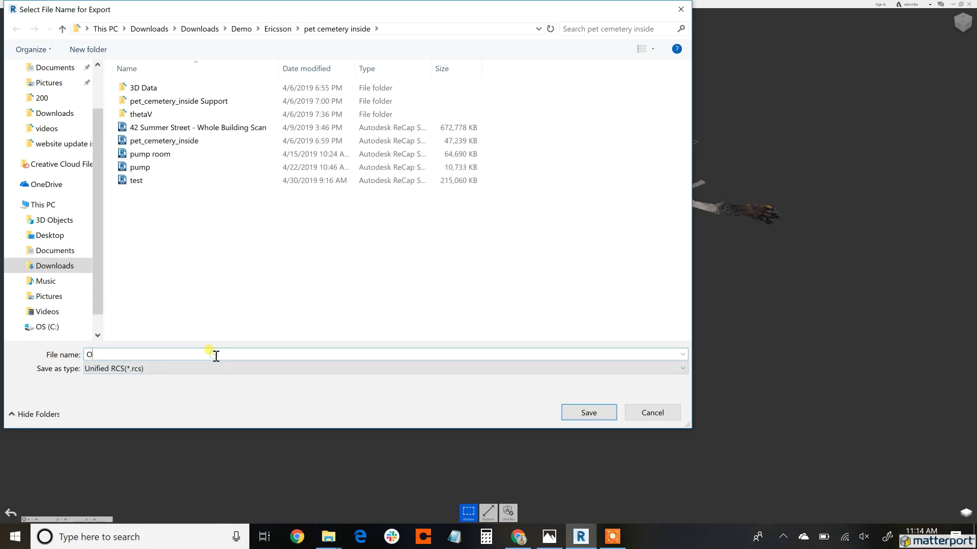
pyautogui.write('hio_lobby')
pyautogui.click(588, 413)
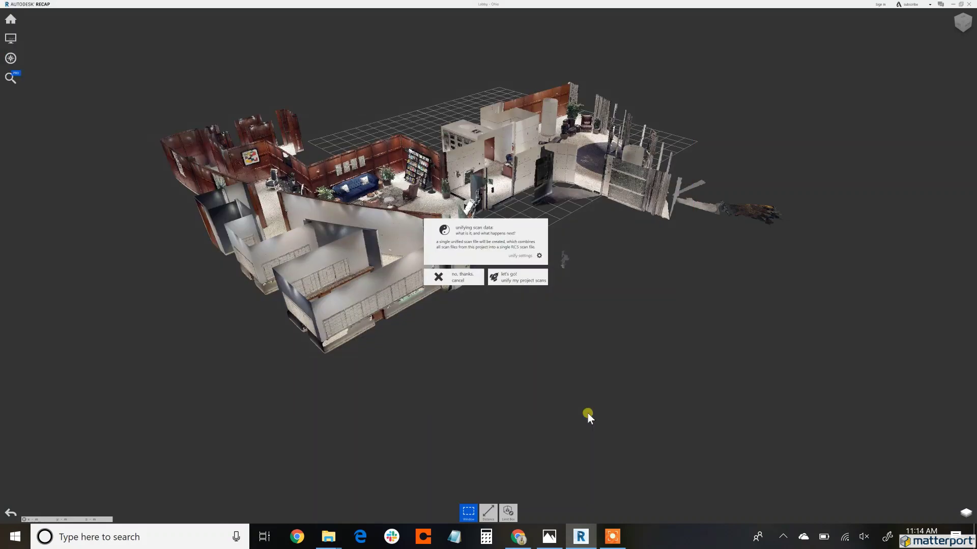
pyautogui.click(515, 275)
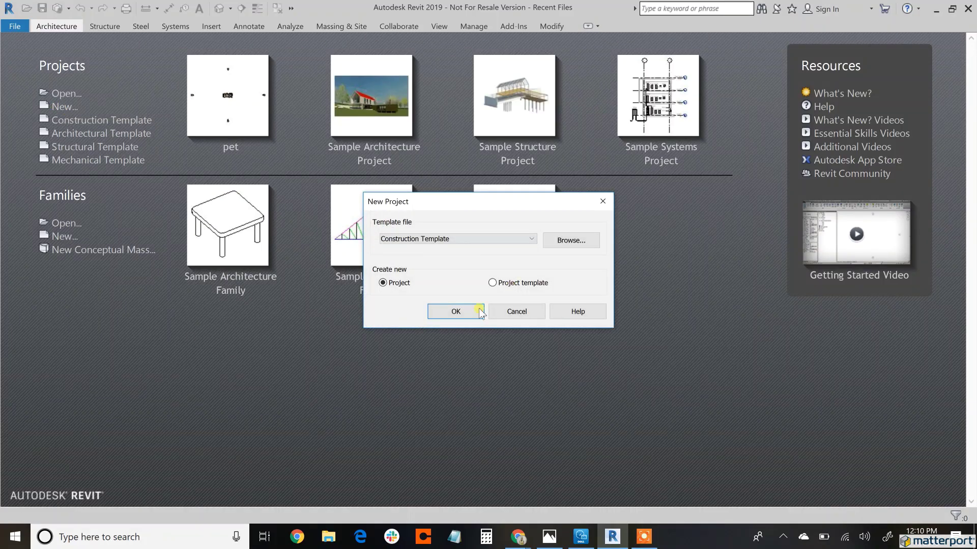
# In Revit, create a project from the Construction Template and link the Lobby - Ohio.rcp point cloud with Auto - Center to Center positioning.
pyautogui.click(455, 311)
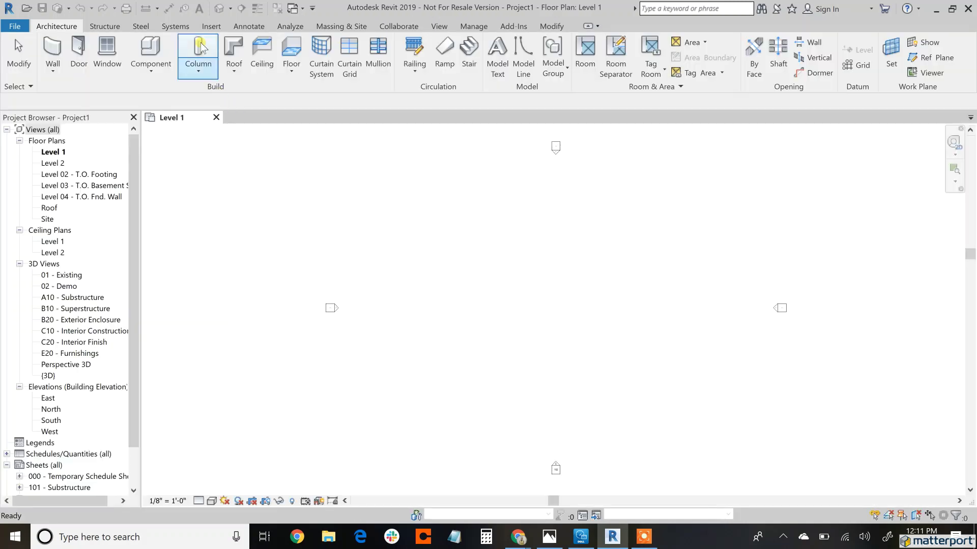
pyautogui.click(206, 28)
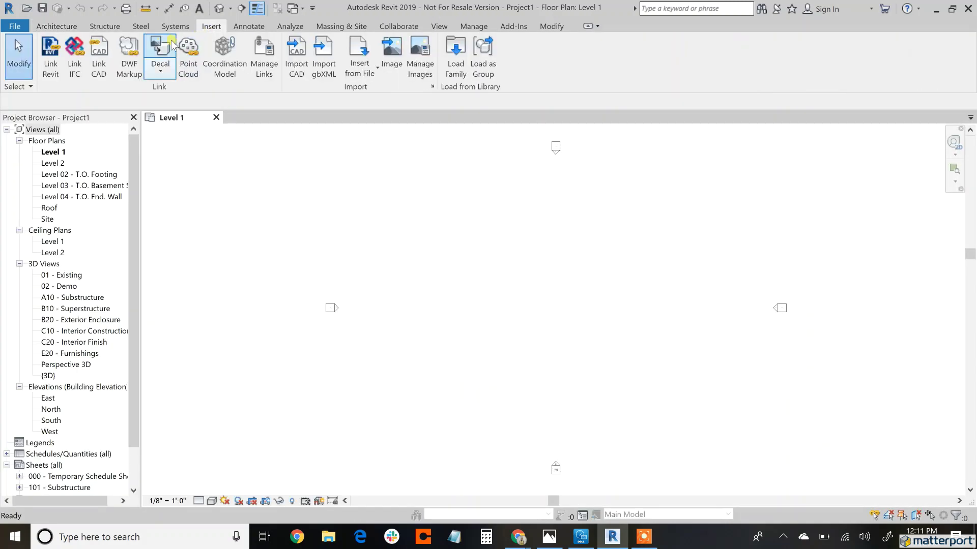
pyautogui.click(193, 58)
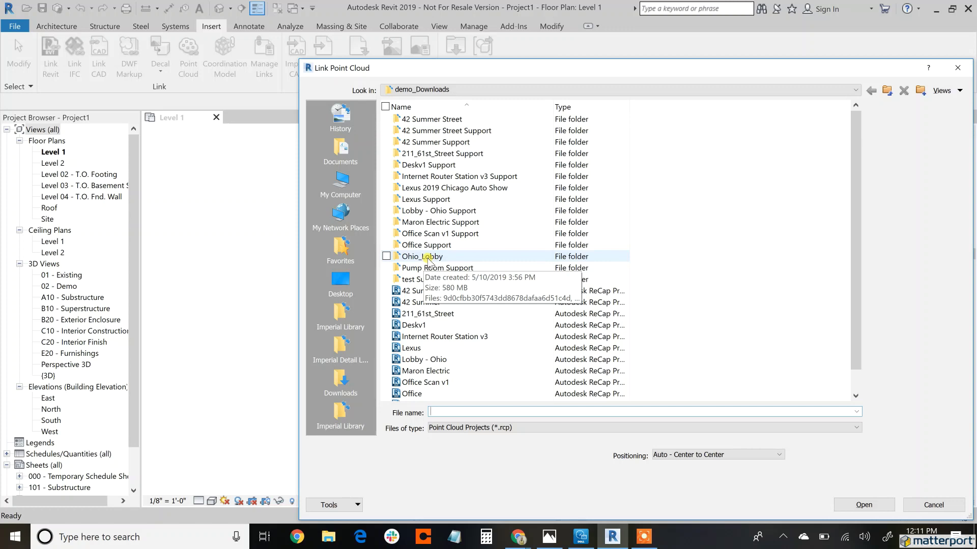
pyautogui.click(438, 360)
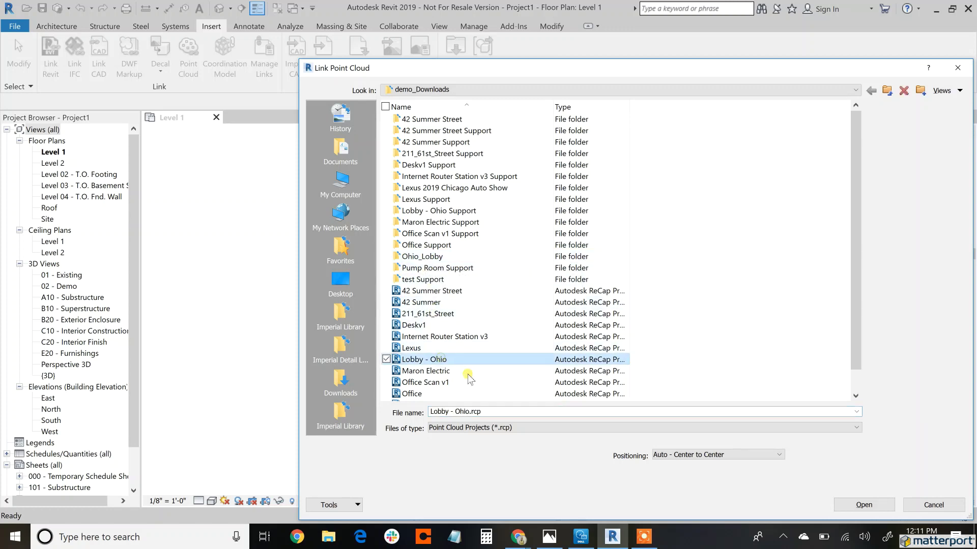
pyautogui.click(864, 505)
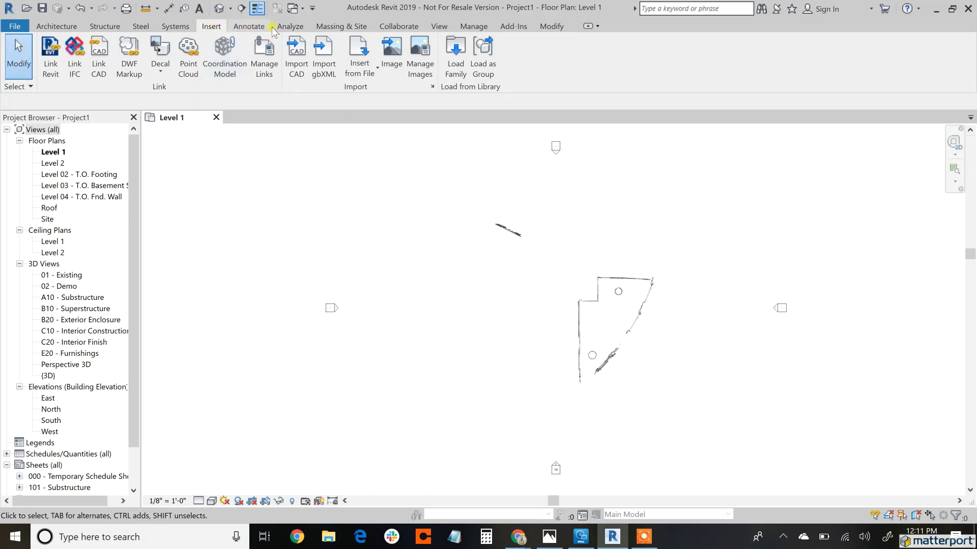
# Open the default 3D view of the project to show the linked lobby point cloud up close.
pyautogui.click(438, 26)
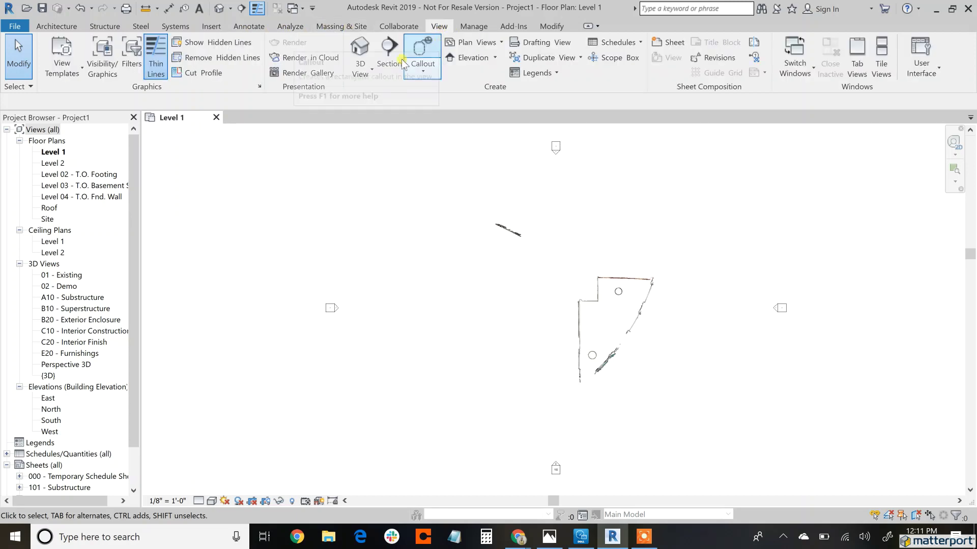
pyautogui.click(364, 65)
pyautogui.click(361, 51)
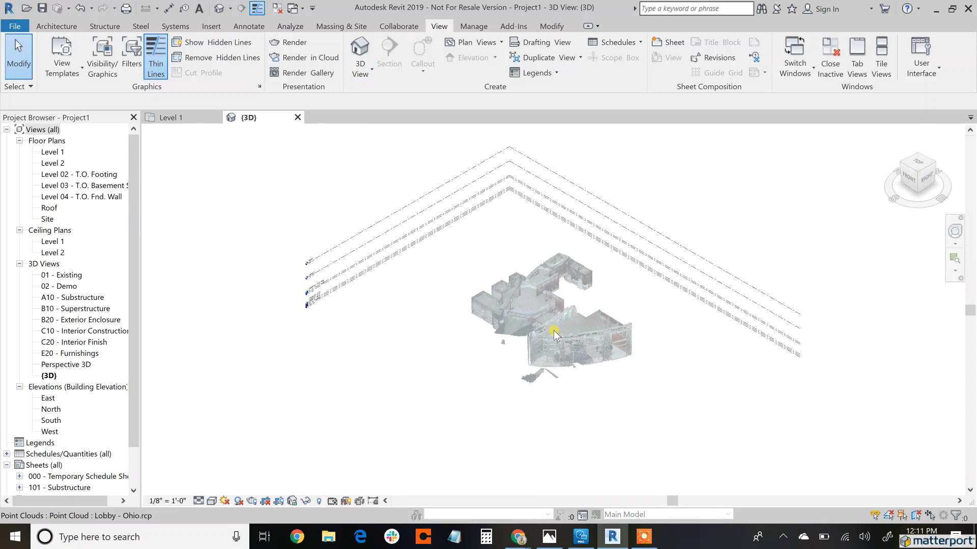
pyautogui.scroll(5, 555, 331)
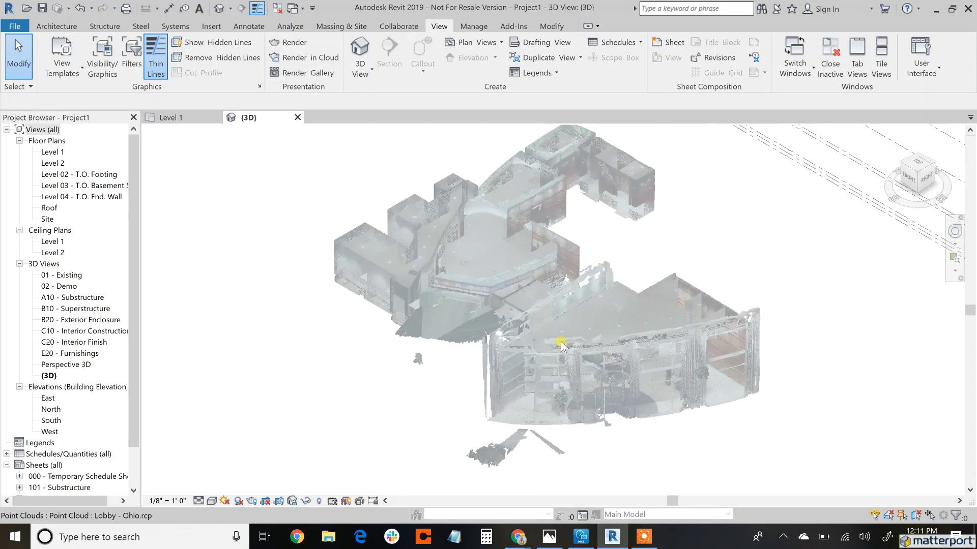